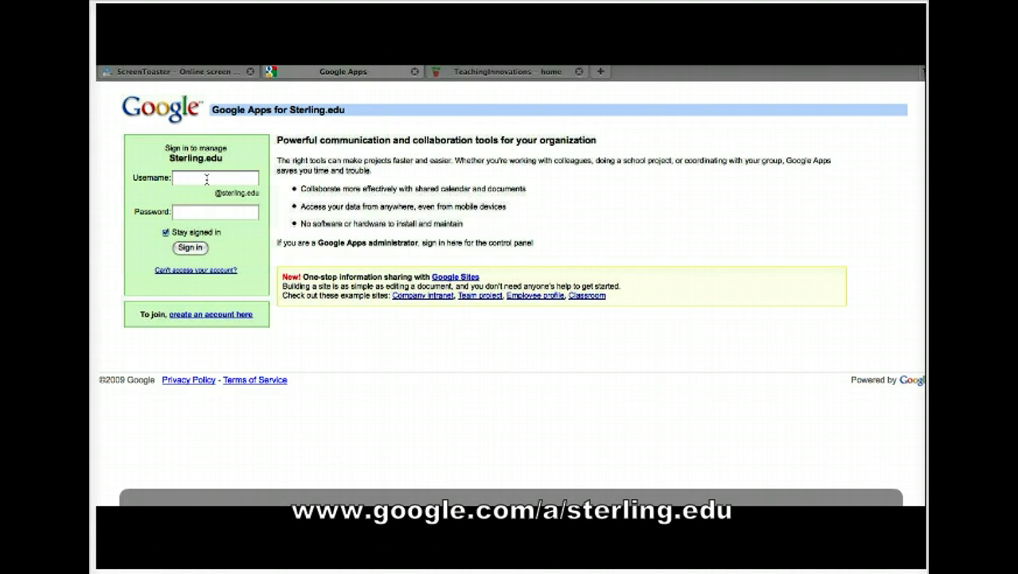
Step: Sign in to the school Google account with its username and password
click(206, 179)
text(dam)
key(BackSpace)
key(BackSpace)
key(Tab)
text(•••••••••)
key(Return)
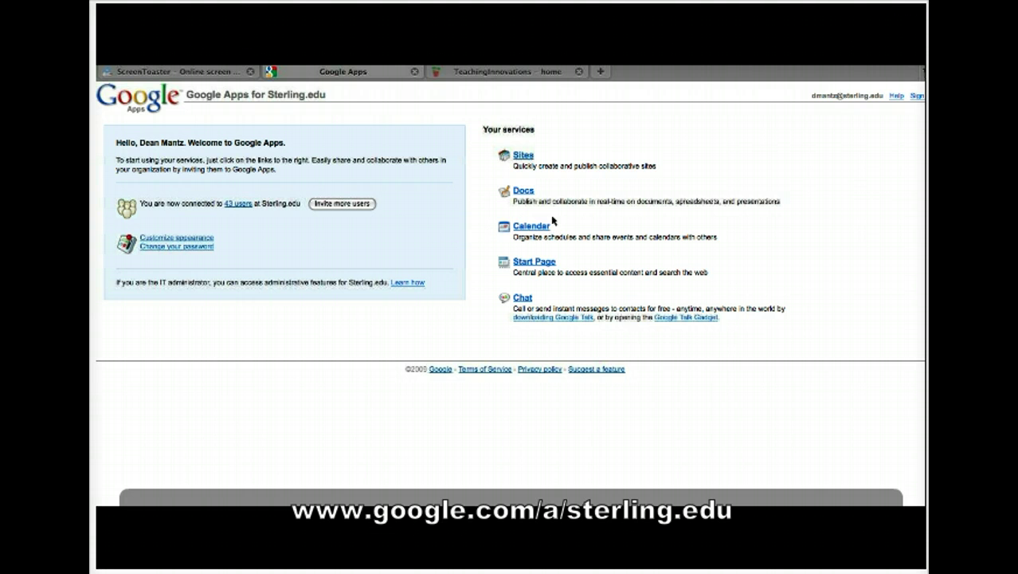
Step: Go to Docs and create a new form from the New menu
click(523, 196)
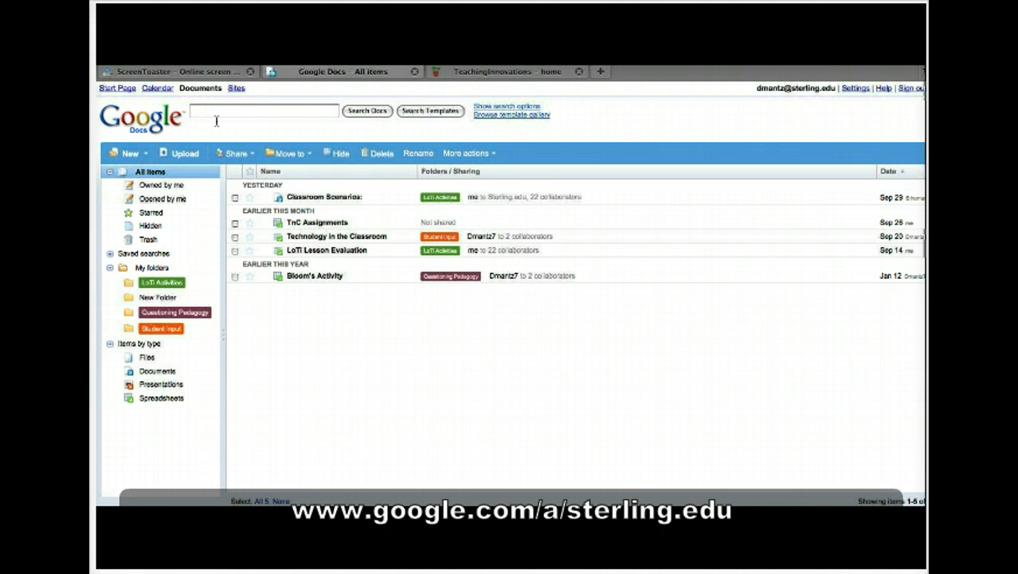
click(129, 153)
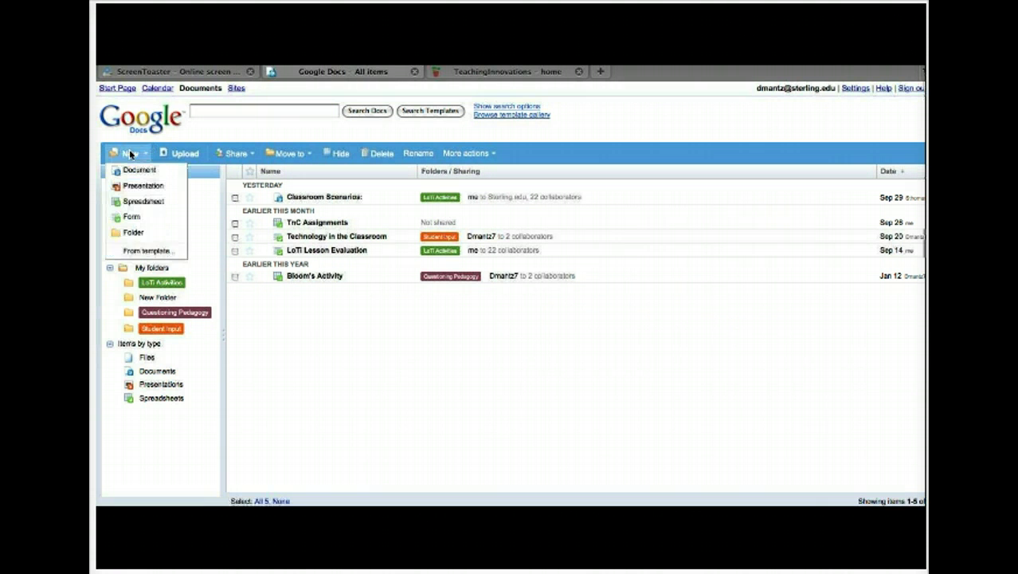
click(131, 217)
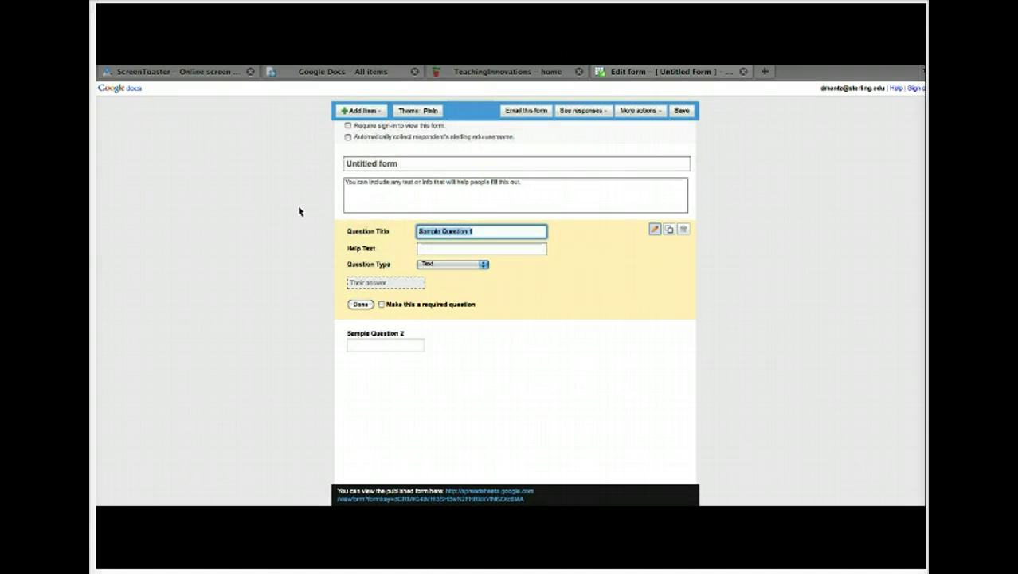
Step: Replace the 'Untitled form' title with 'High School Classroom Websites'
click(420, 163)
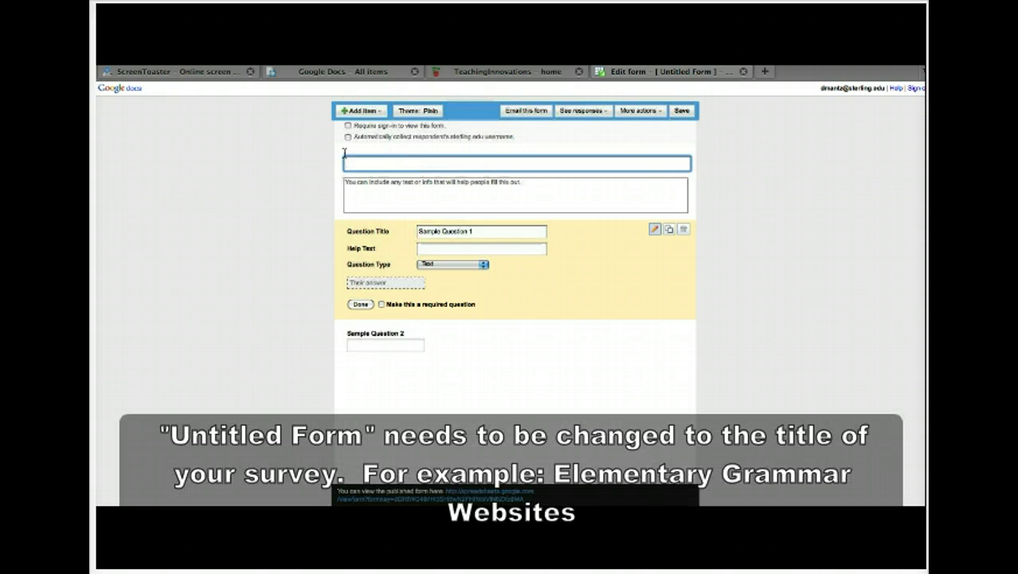
text(Hi)
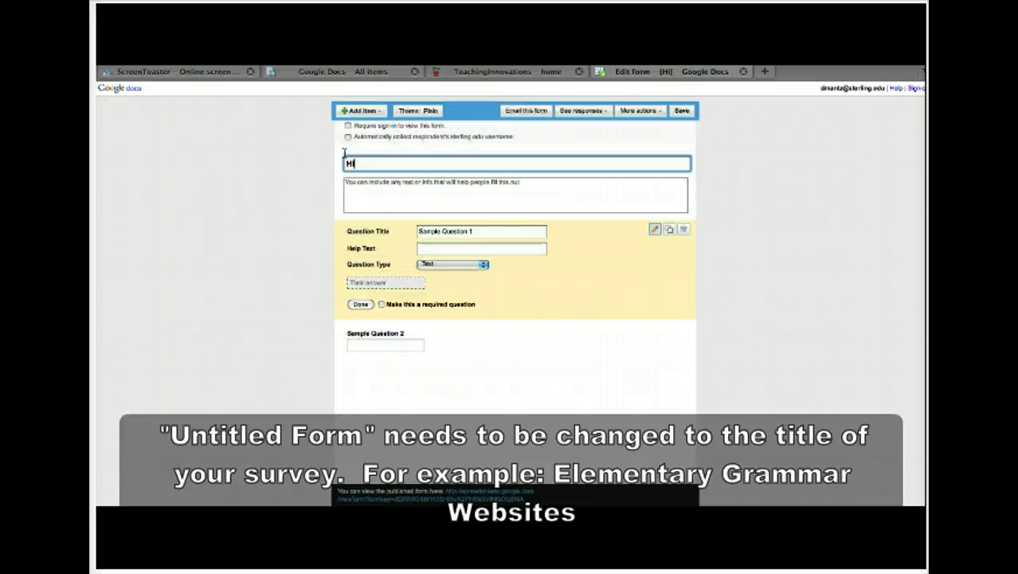
text(gh Sch)
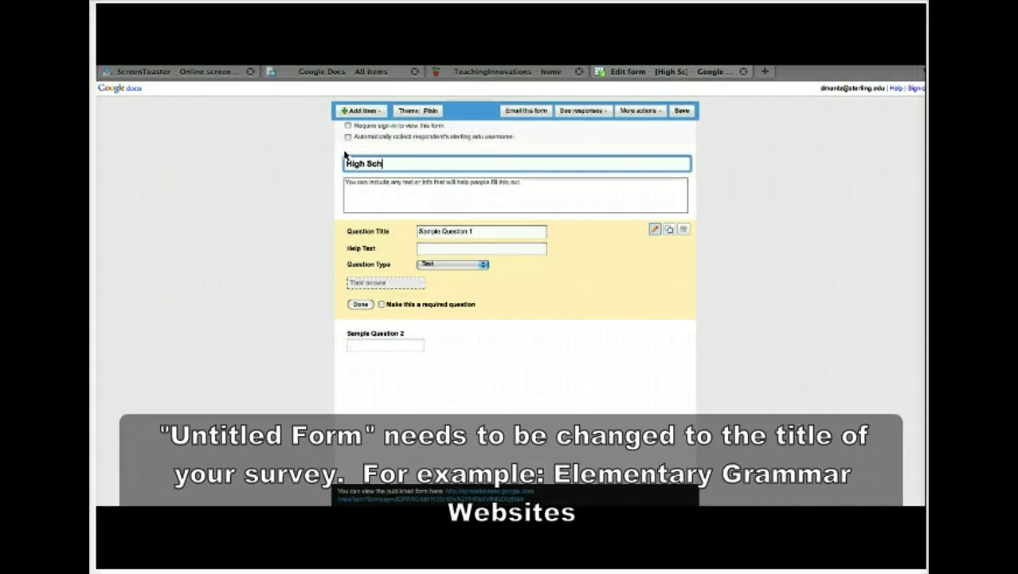
text(ool Classroom e)
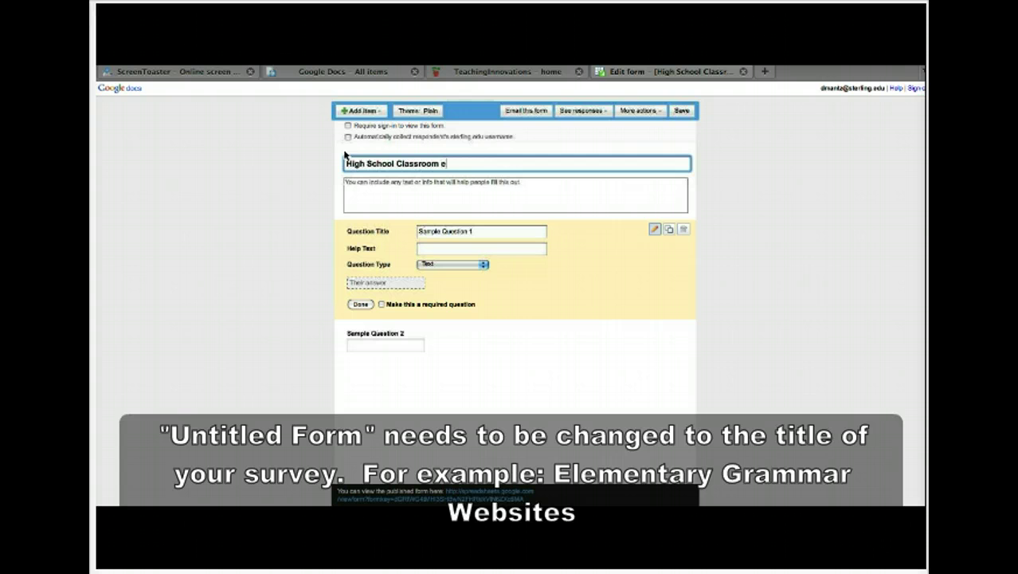
key(BackSpace)
text(Websites)
Step: Write the description 'Websites collected from educators across the globe. These websites are used in classrooms with their students'
key(Tab)
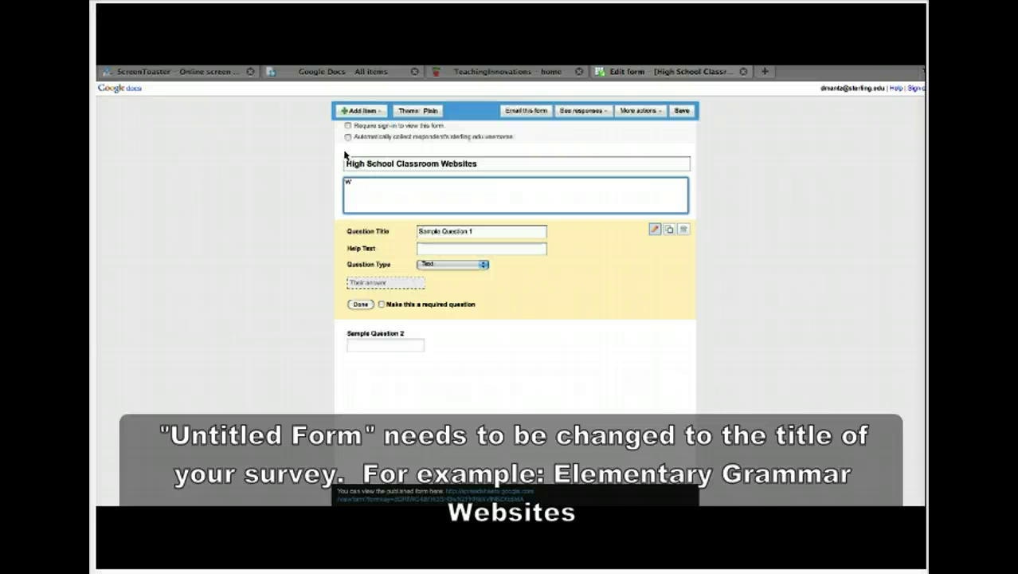
text(Websites collec)
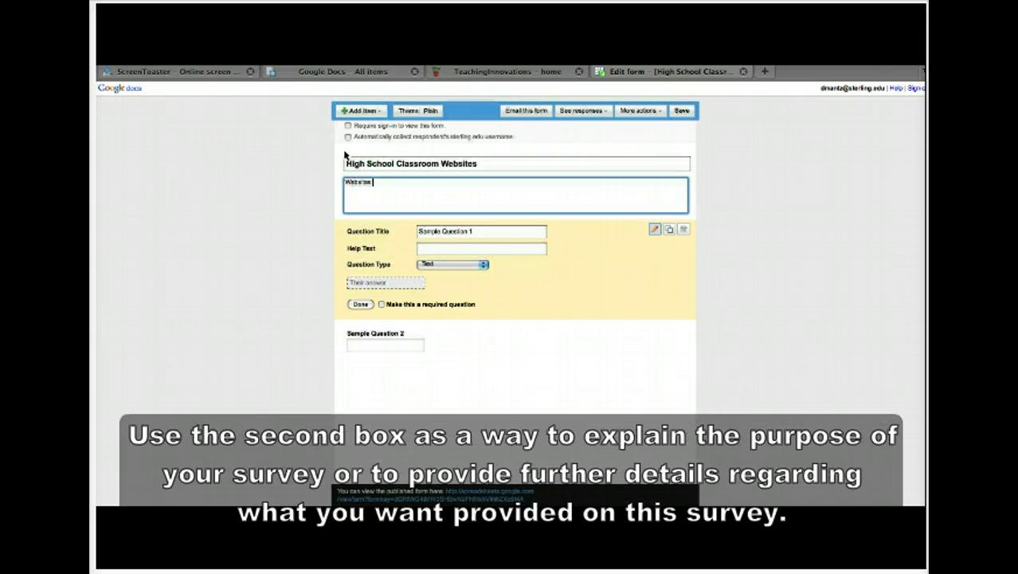
text(ted from educators ac)
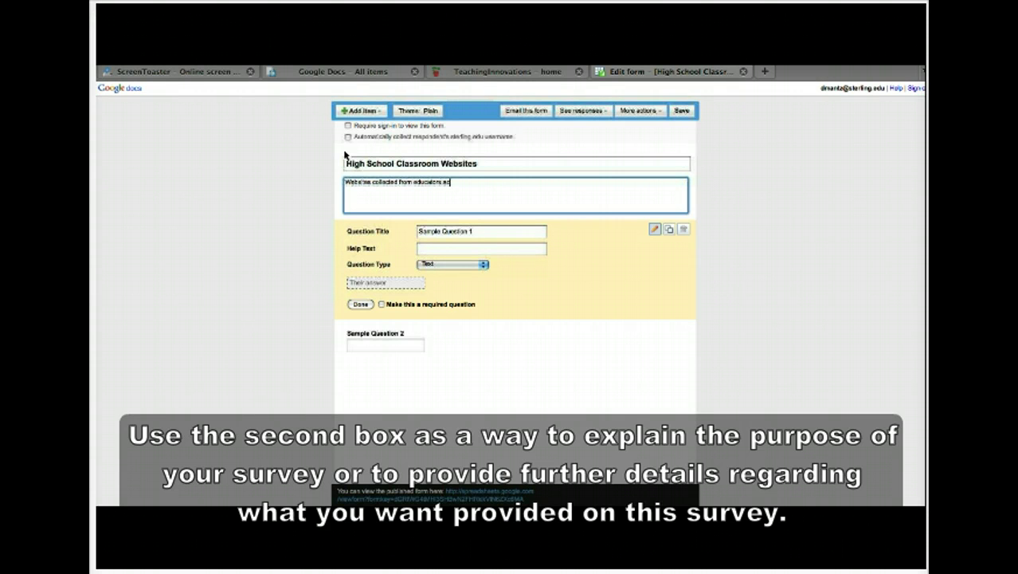
text(ross the plane)
key(BackSpace)
key(BackSpace)
key(BackSpace)
key(BackSpace)
key(BackSpace)
text(globe.  The se websites are used in classrooms with)
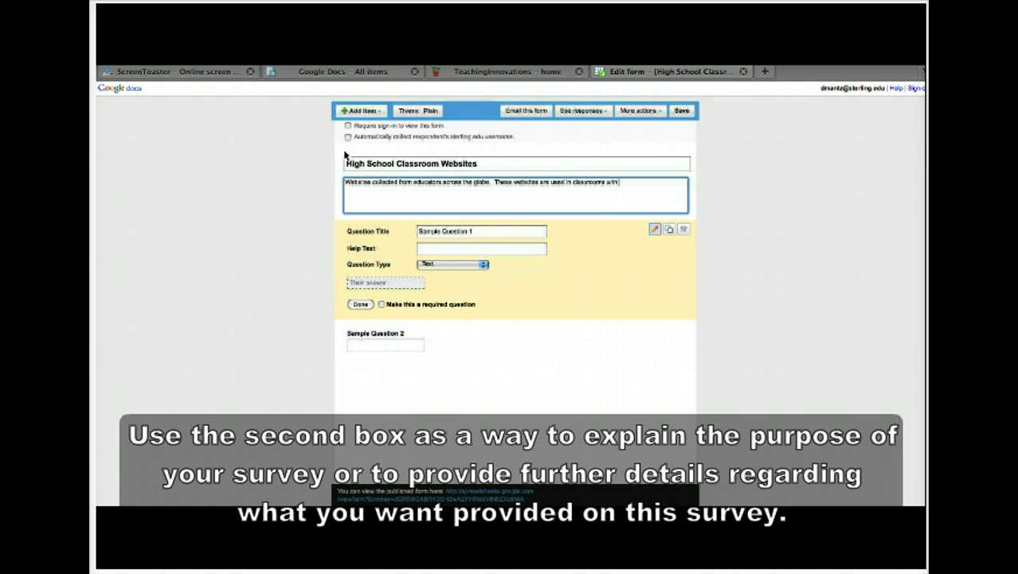
text( their stud)
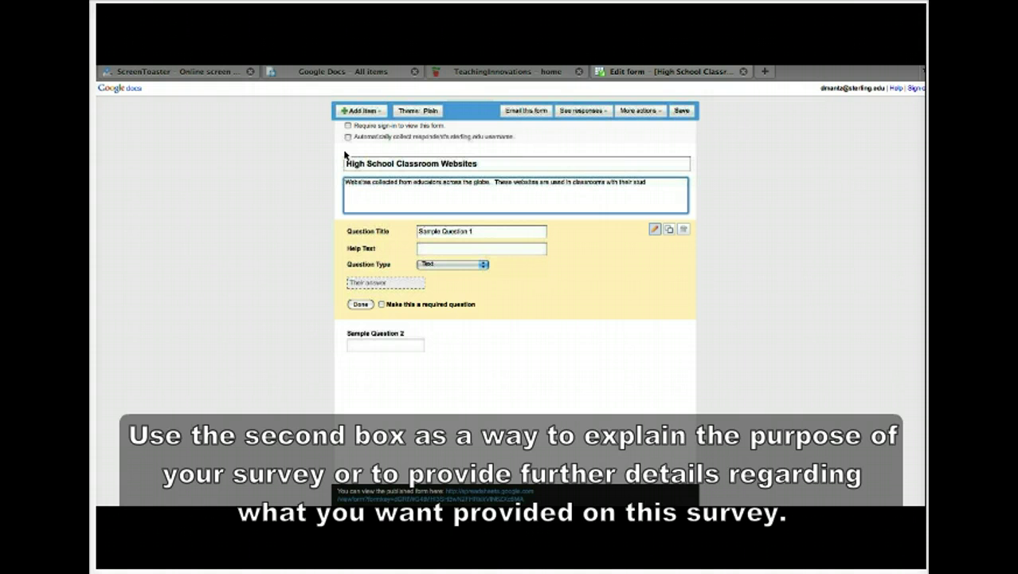
text(ents.)
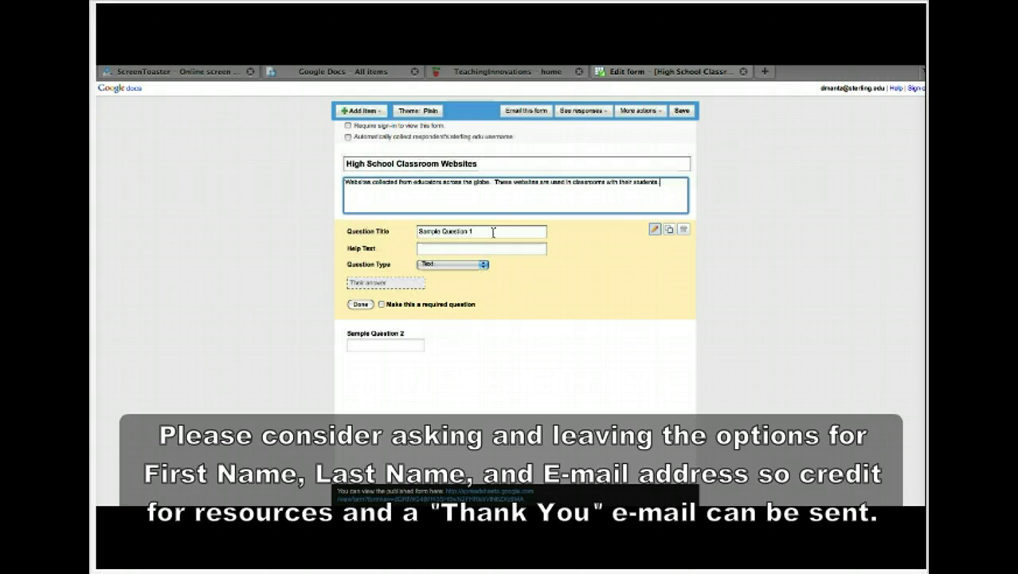
Step: Retitle Sample Question 1 as 'Last Name', keeping Text as its question type
click(493, 232)
drag(493, 232, 385, 204)
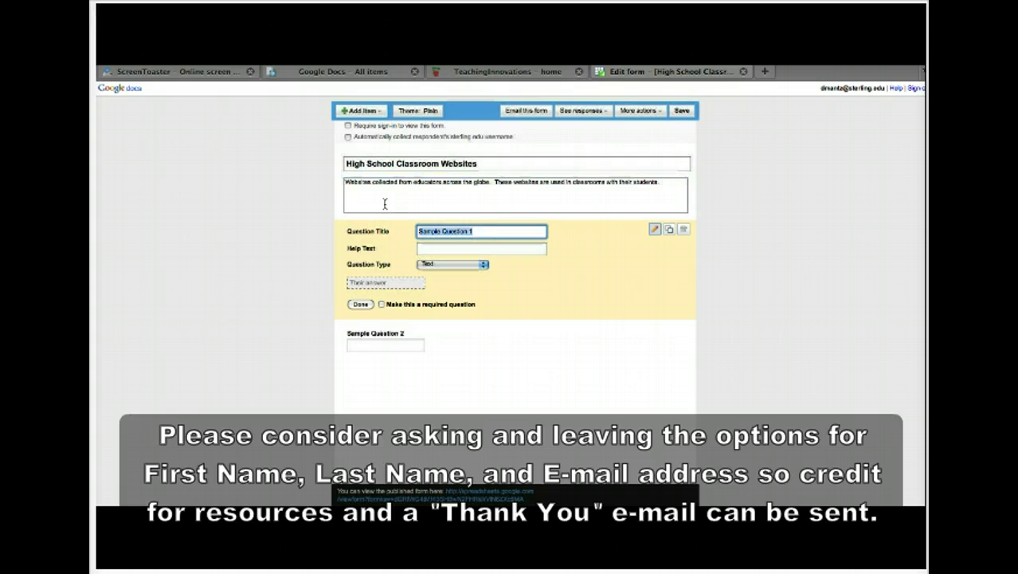
text(Last Name)
click(485, 265)
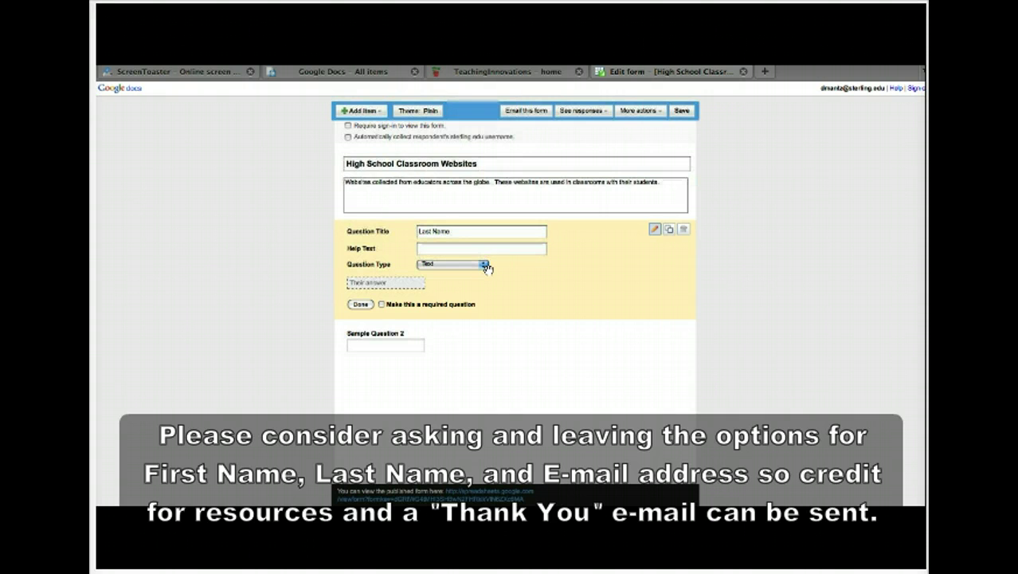
click(485, 266)
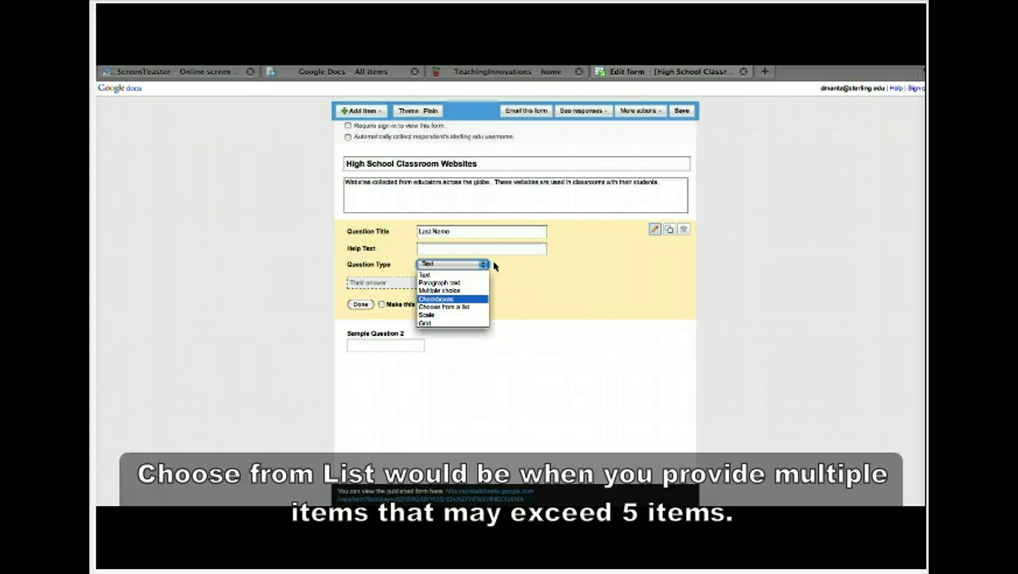
click(458, 276)
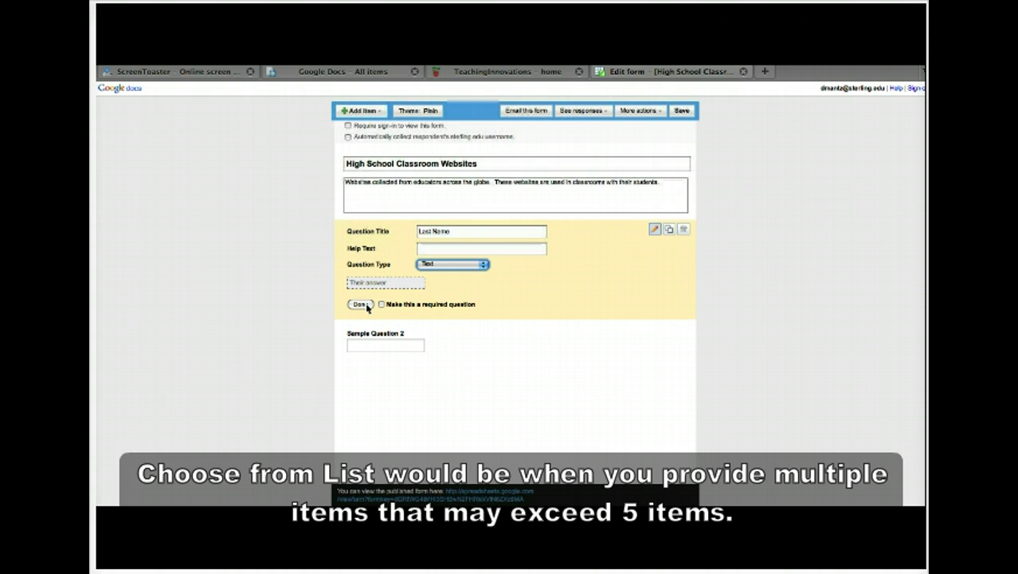
click(360, 305)
mouse_move(390, 276)
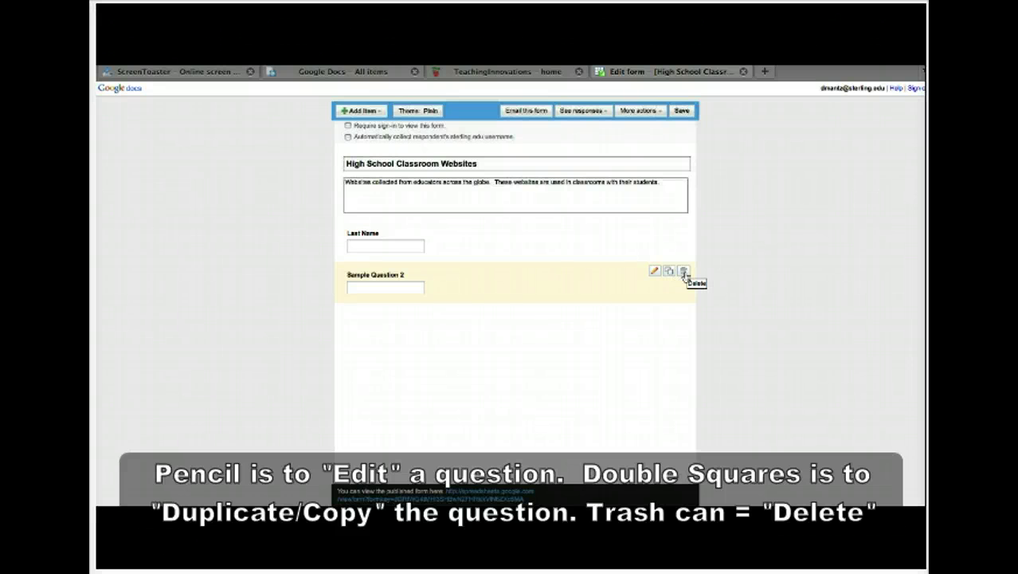
Step: Retitle Sample Question 2 as 'First Name'
click(654, 272)
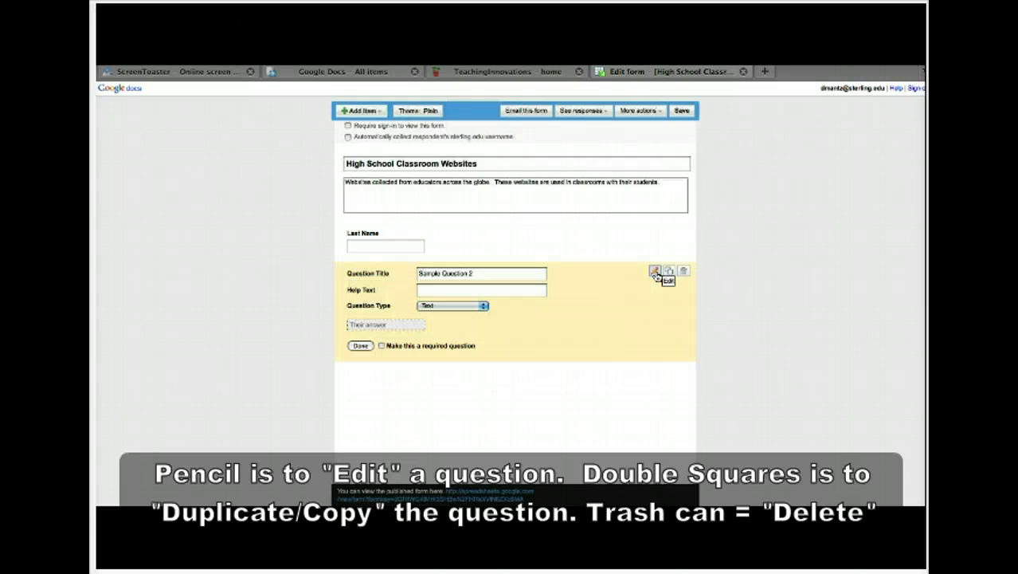
drag(516, 276, 403, 267)
text(First )
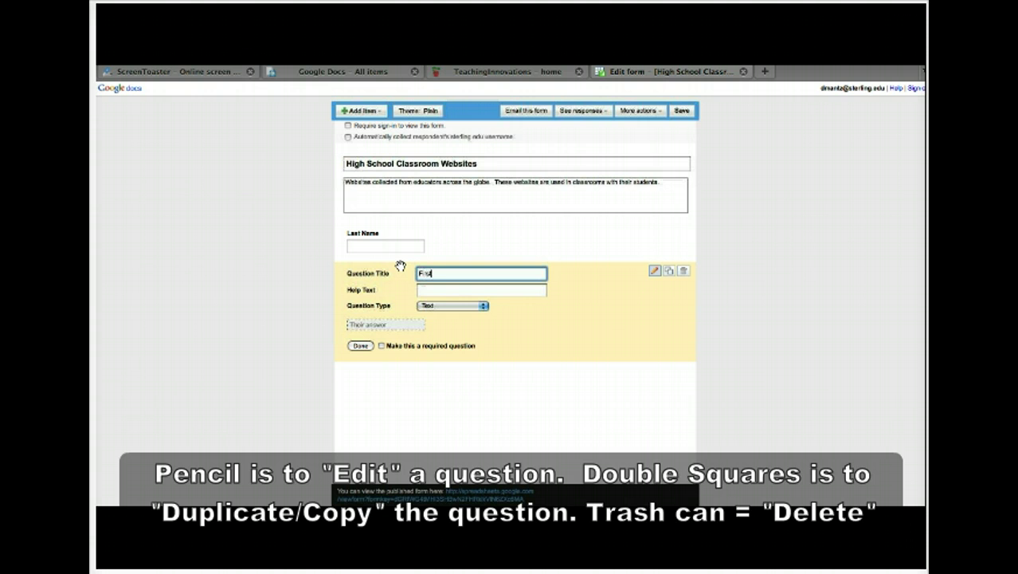
text(Name)
click(367, 345)
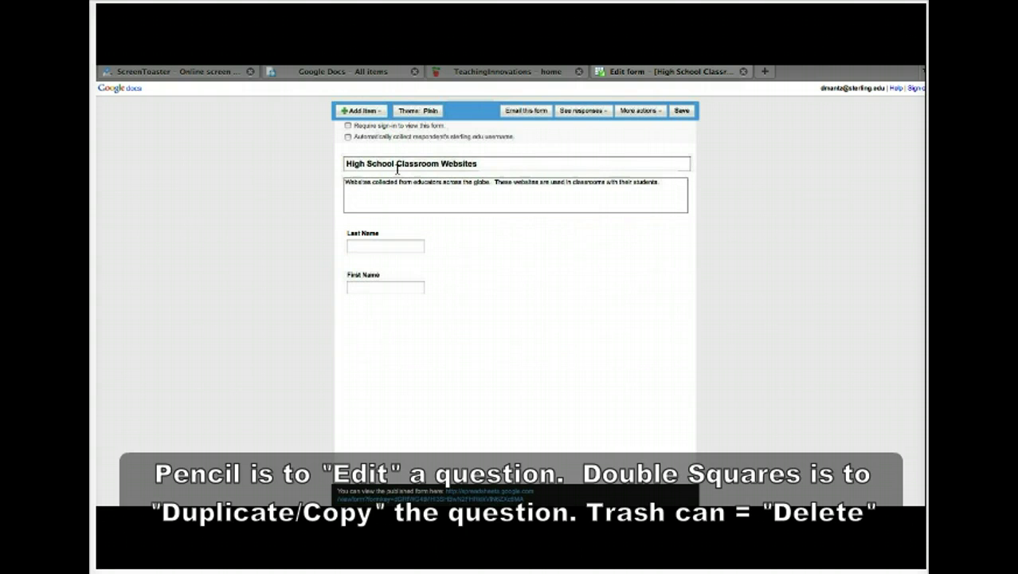
Step: Add an 'E-mail Address' text question with help text about thanking contributors
click(379, 111)
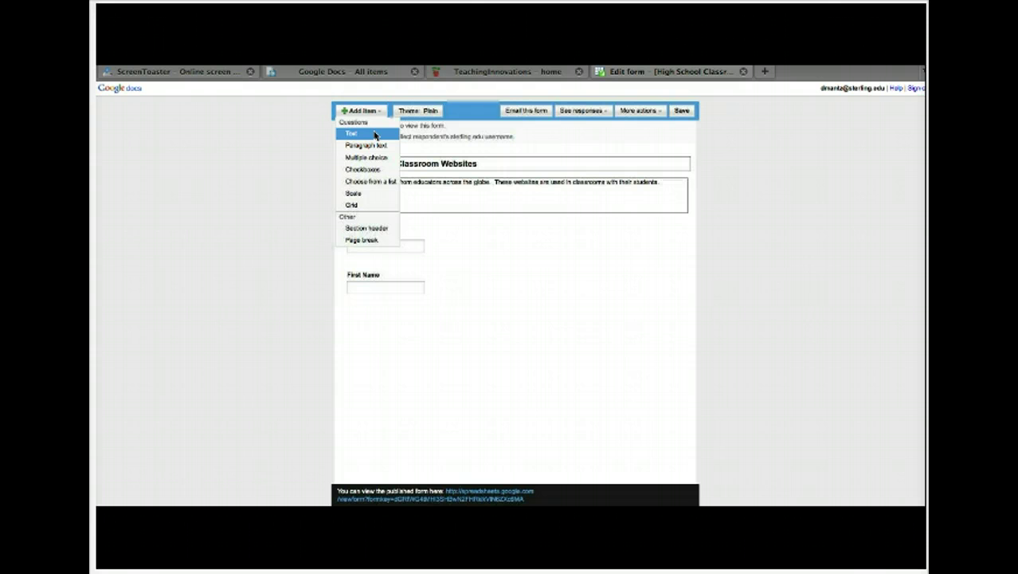
click(374, 134)
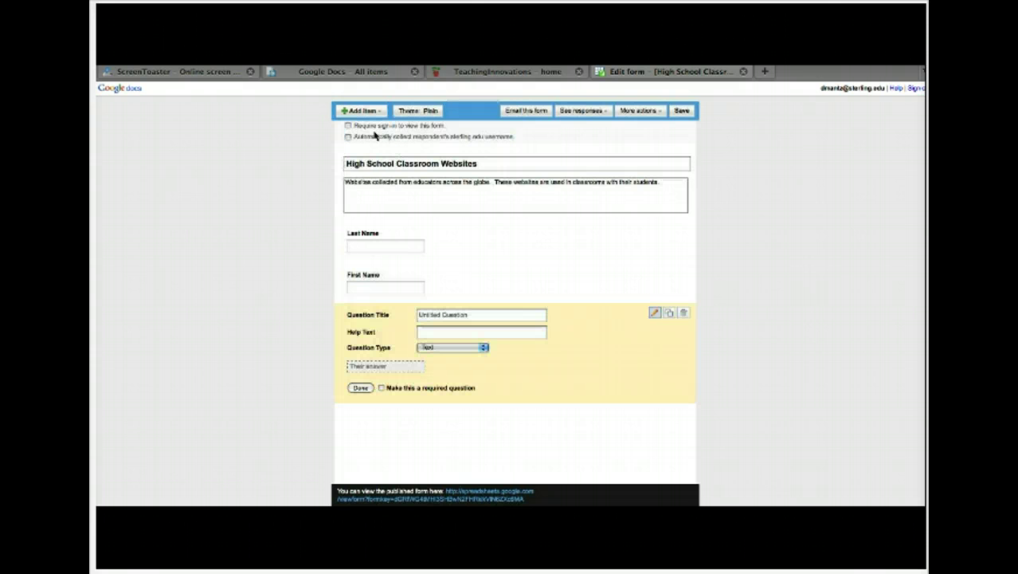
right_click(454, 315)
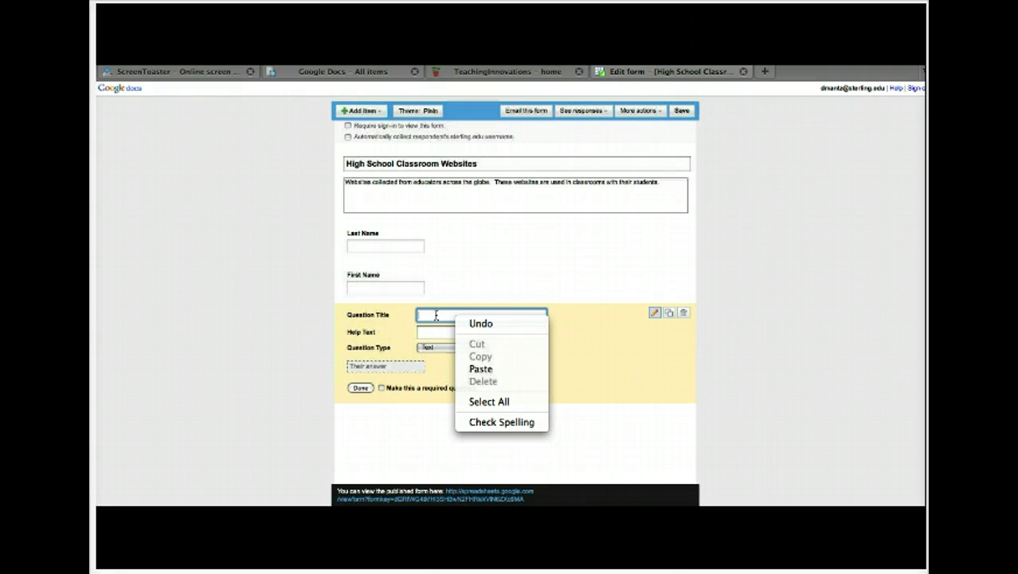
click(443, 317)
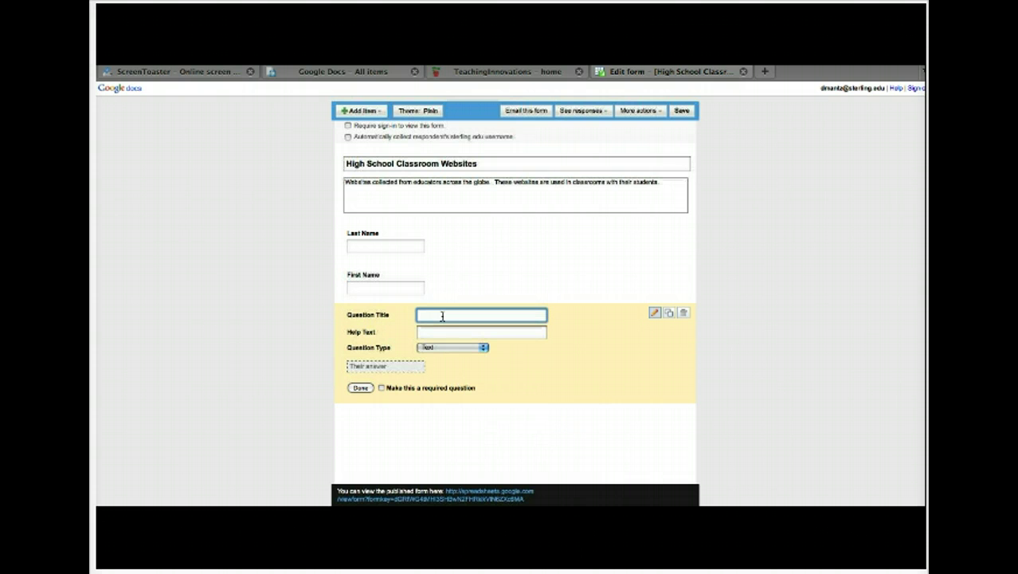
text(C)
text(-)
text(mail Address)
key(Tab)
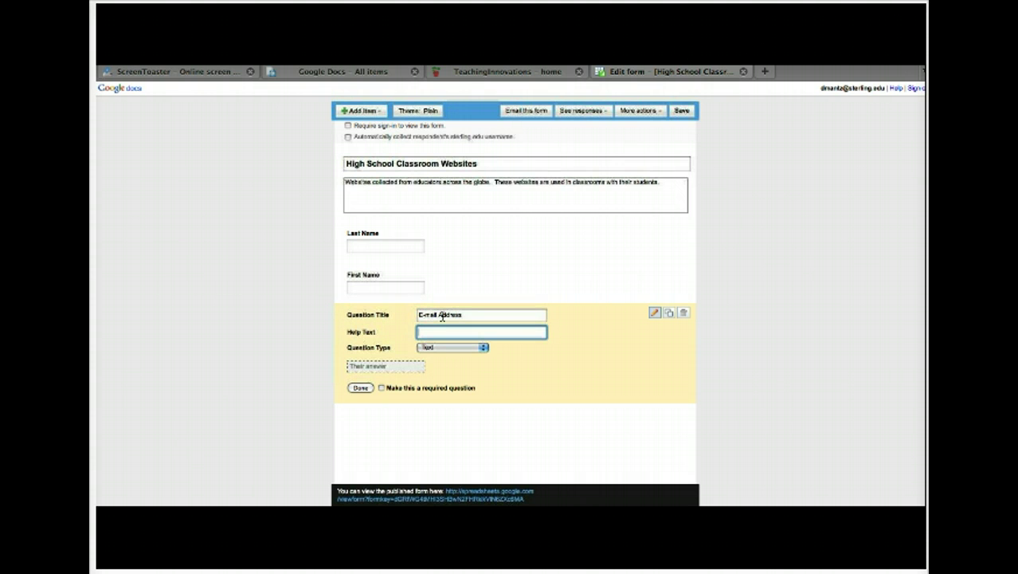
text(This is)
key(BackSpace)
key(BackSpace)
key(BackSpace)
text(will provide a way for )
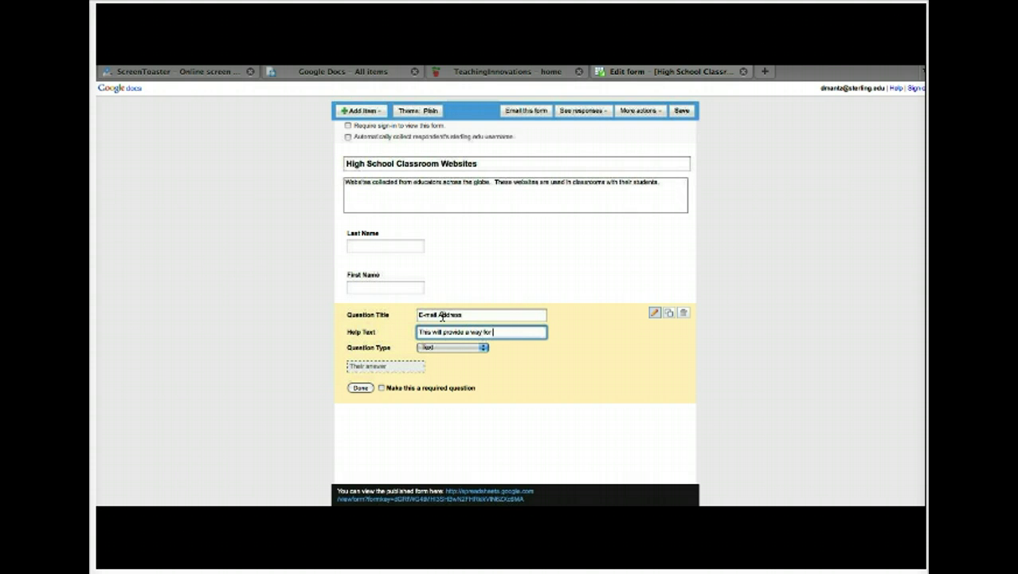
text(me to )
text(the)
text(nk you for )
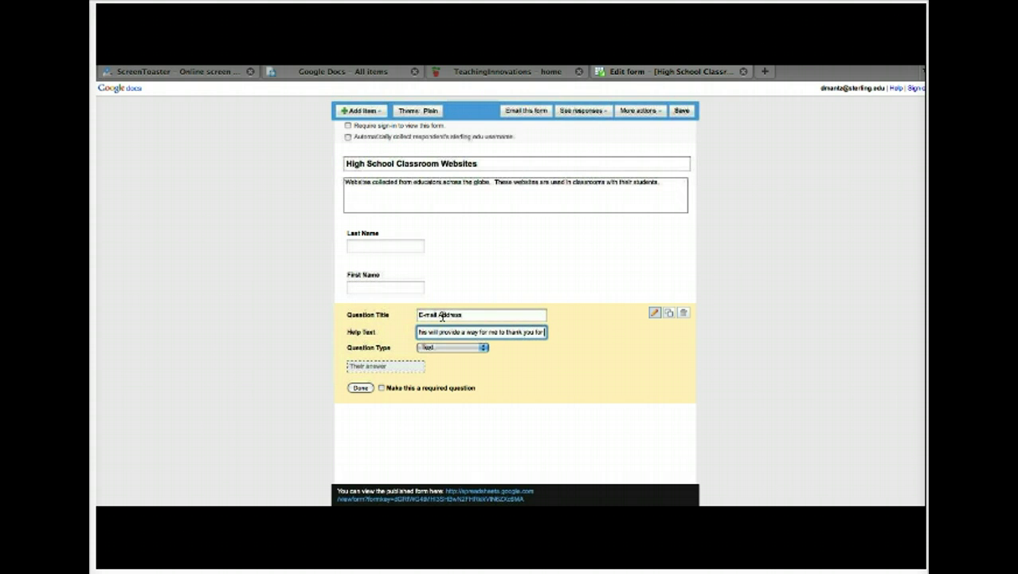
text(contributing.)
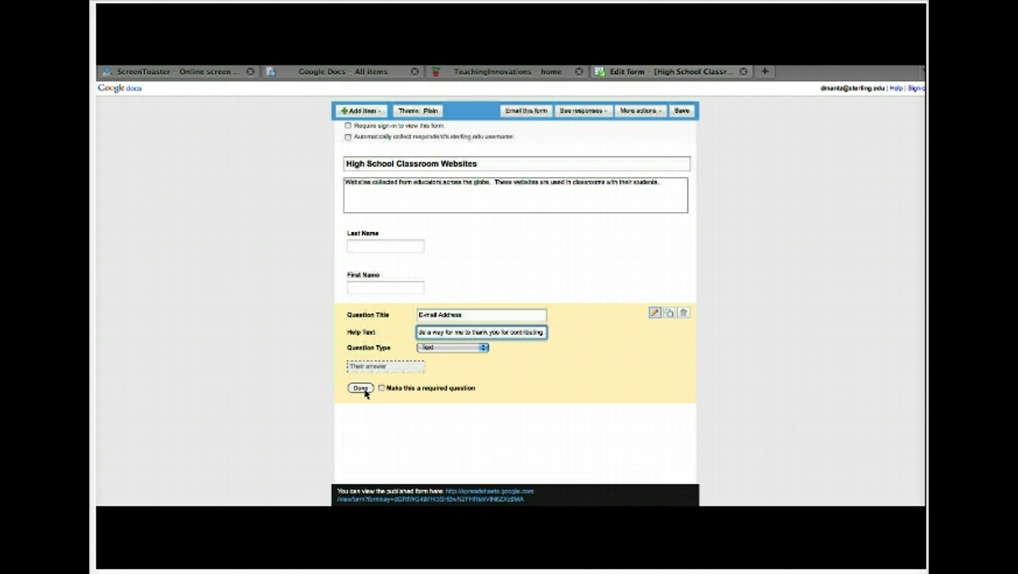
click(363, 391)
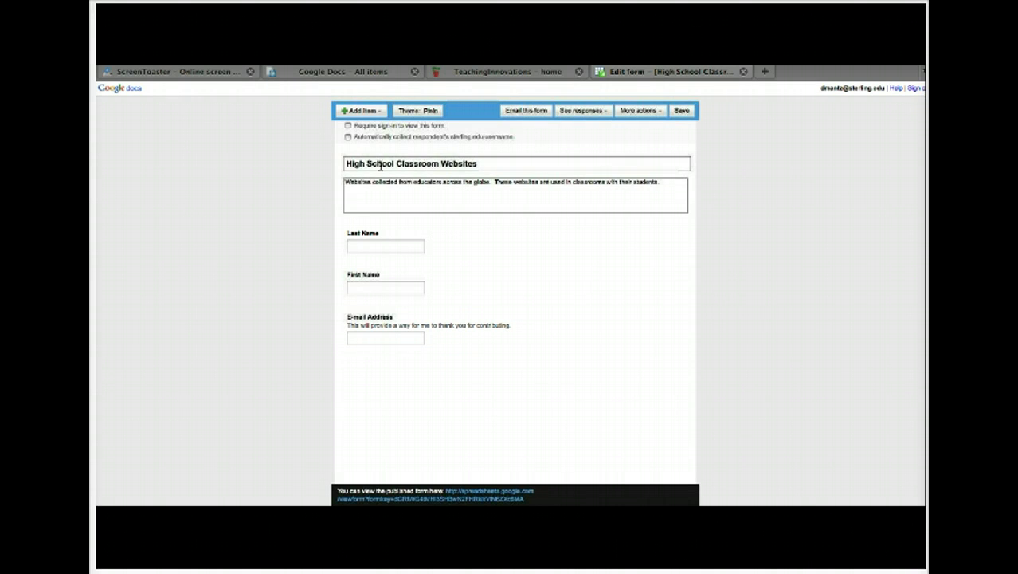
click(376, 113)
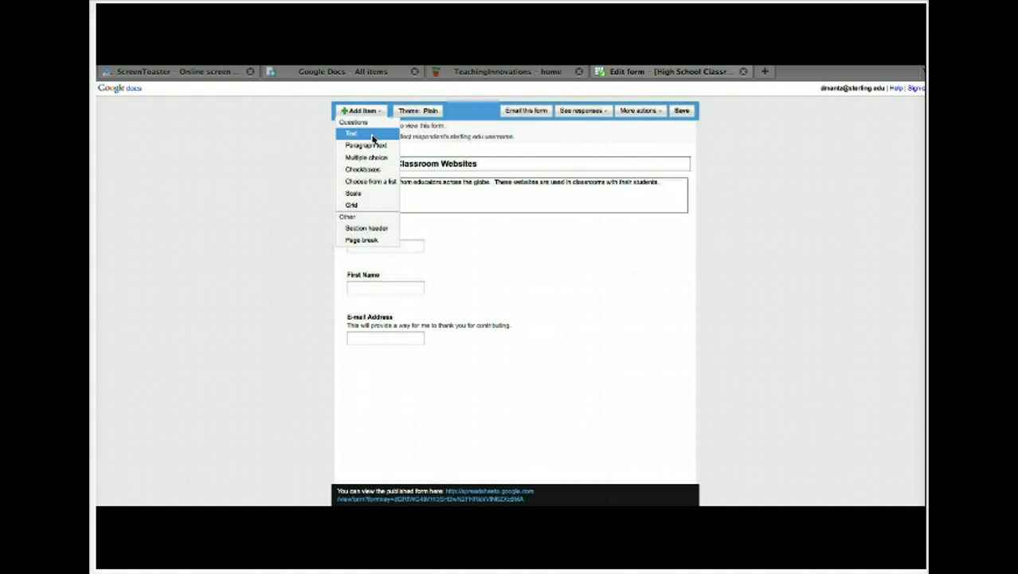
Step: Add a required 'Website for Grammar' text question whose help text asks for the recommended website's URL
click(374, 135)
click(362, 364)
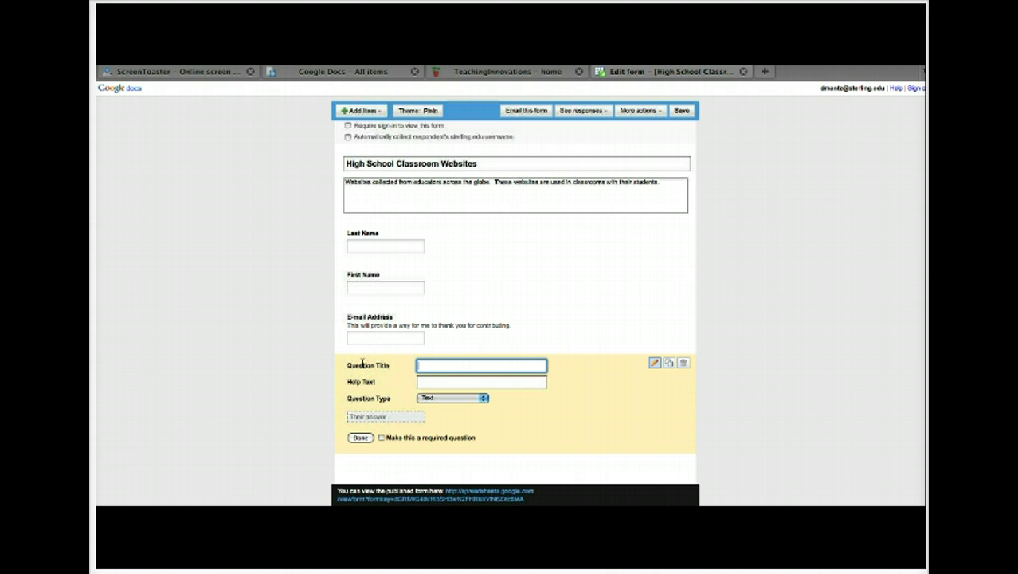
text(Website for Grammar)
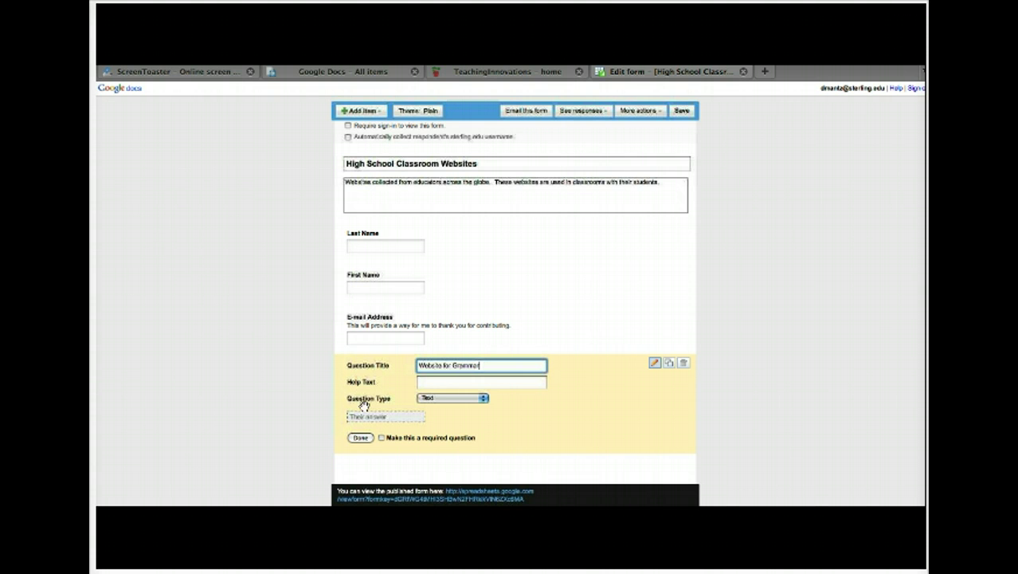
click(445, 383)
text(Please)
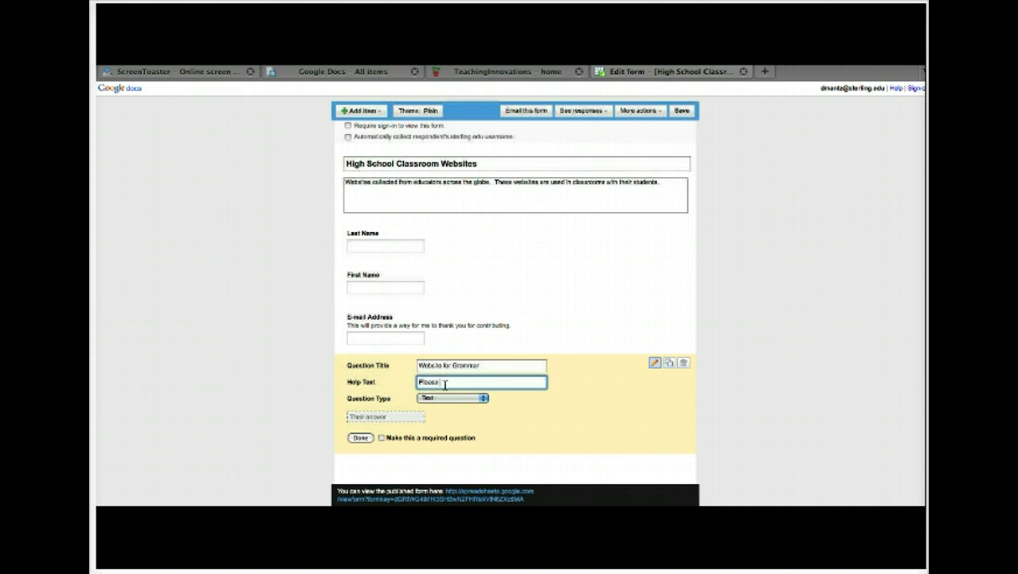
text( provide )
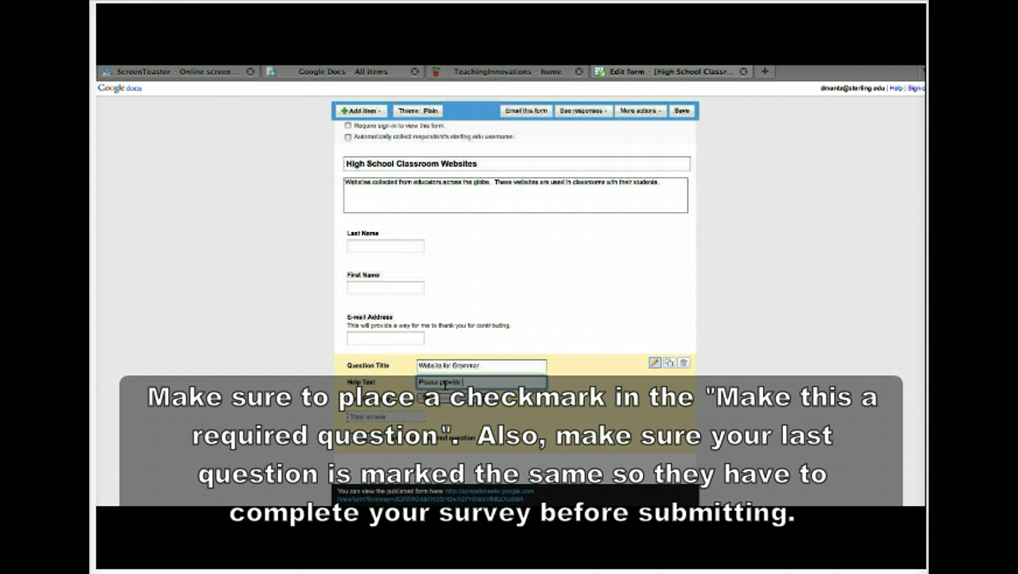
text(U)
text(RL)
text( and )
text(n)
key(BackSpace)
key(BackSpace)
key(BackSpace)
key(BackSpace)
key(BackSpace)
text(of website recommened.)
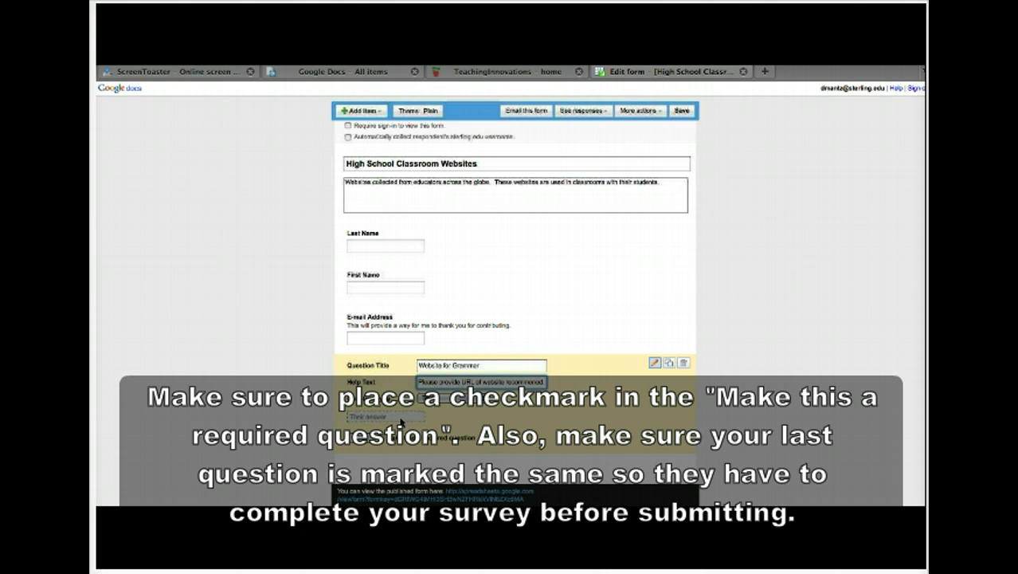
click(381, 444)
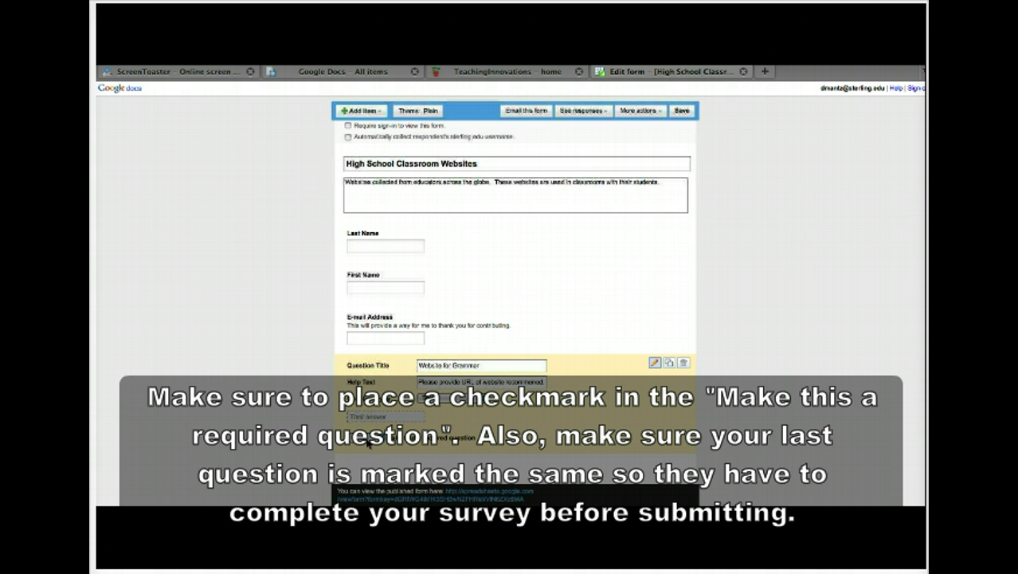
click(366, 439)
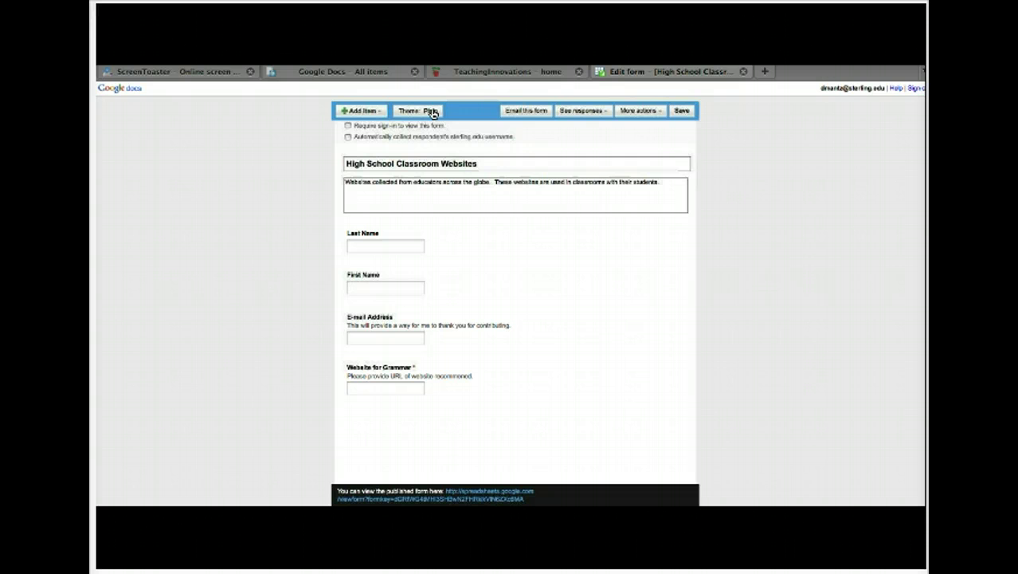
Step: Page through the theme gallery from Theme: Plain and preview the Blue theme
click(432, 111)
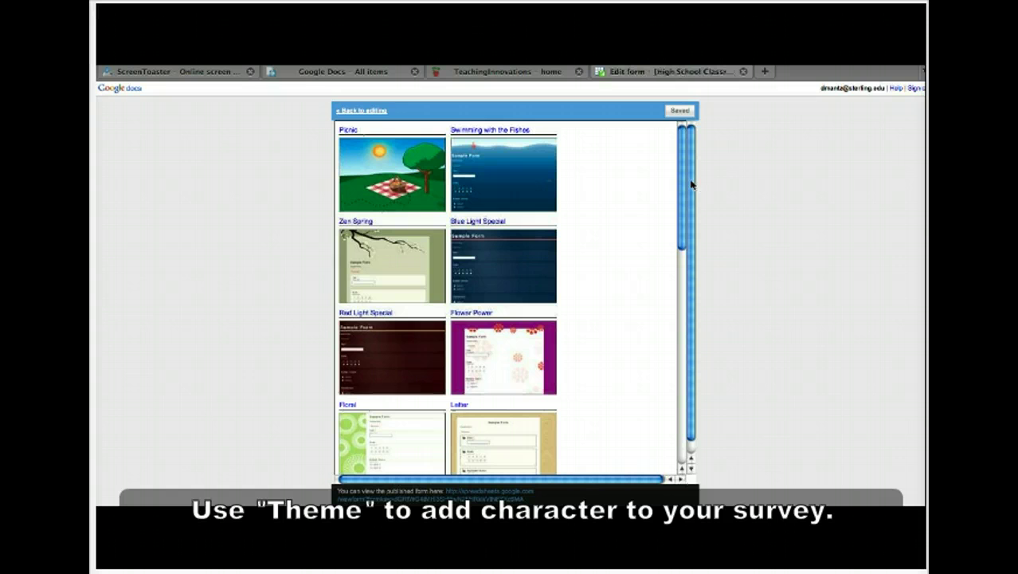
drag(684, 184, 674, 419)
click(524, 462)
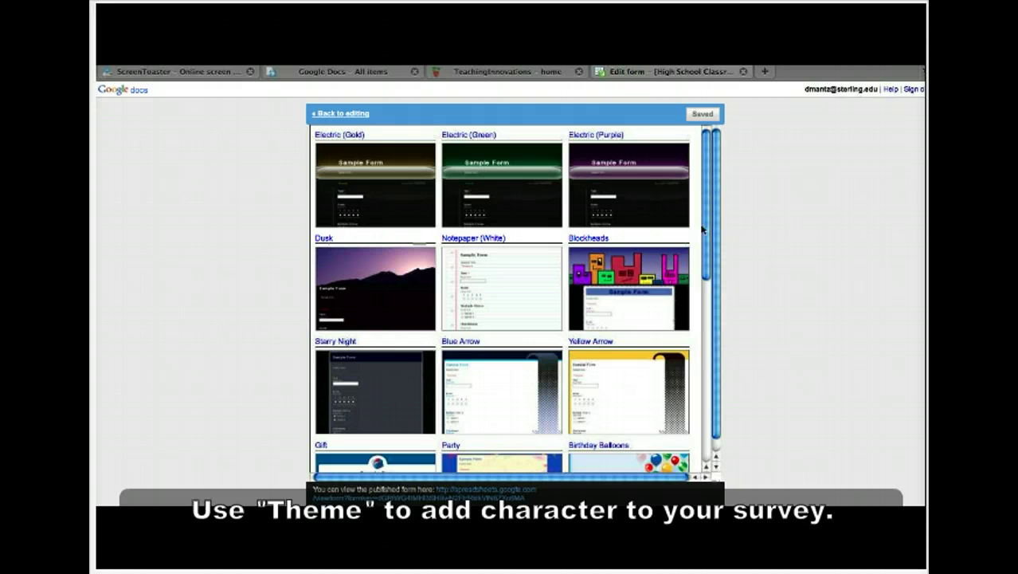
scroll(706, 230, down, 8)
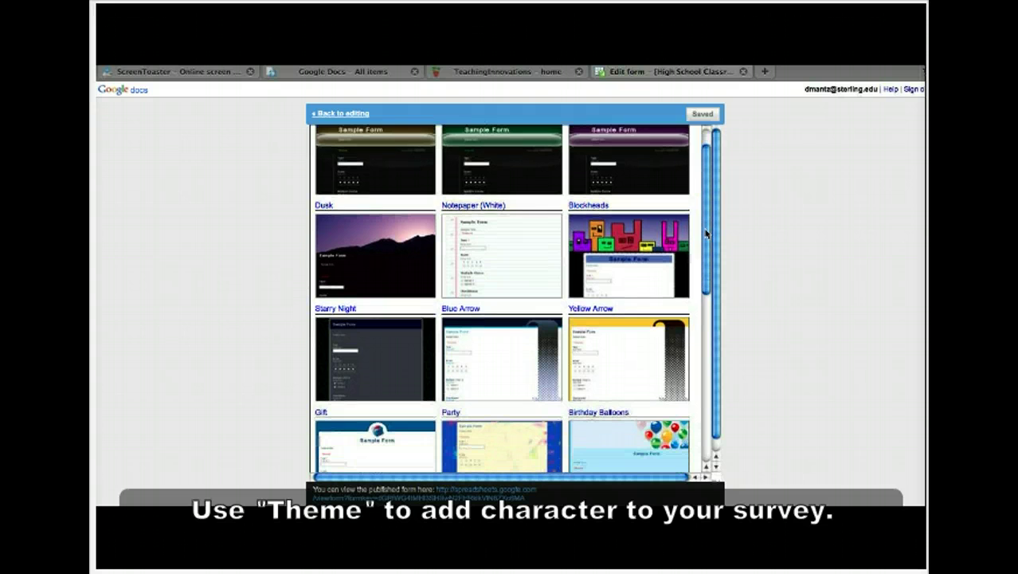
scroll(699, 374, down, 3)
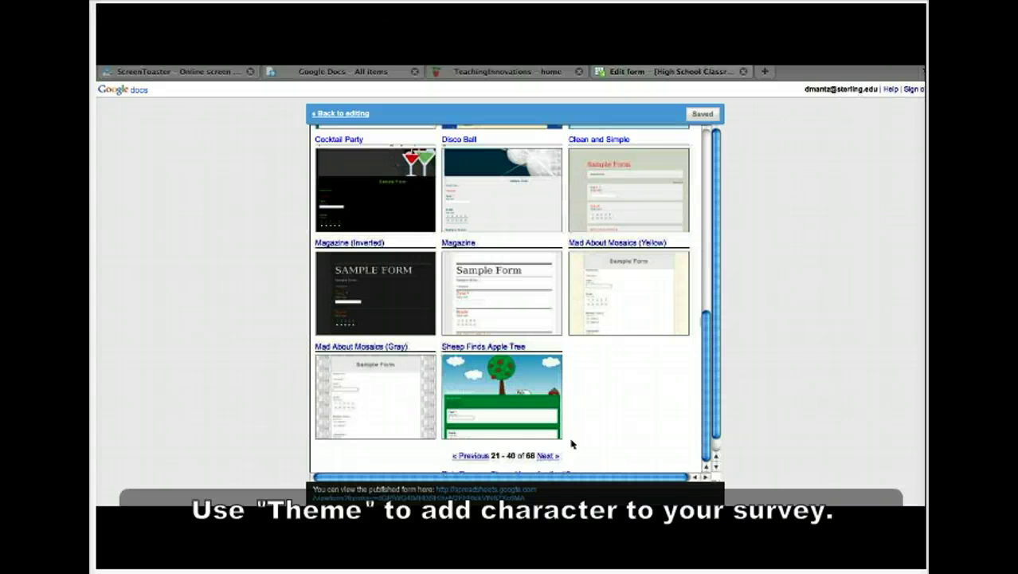
click(548, 455)
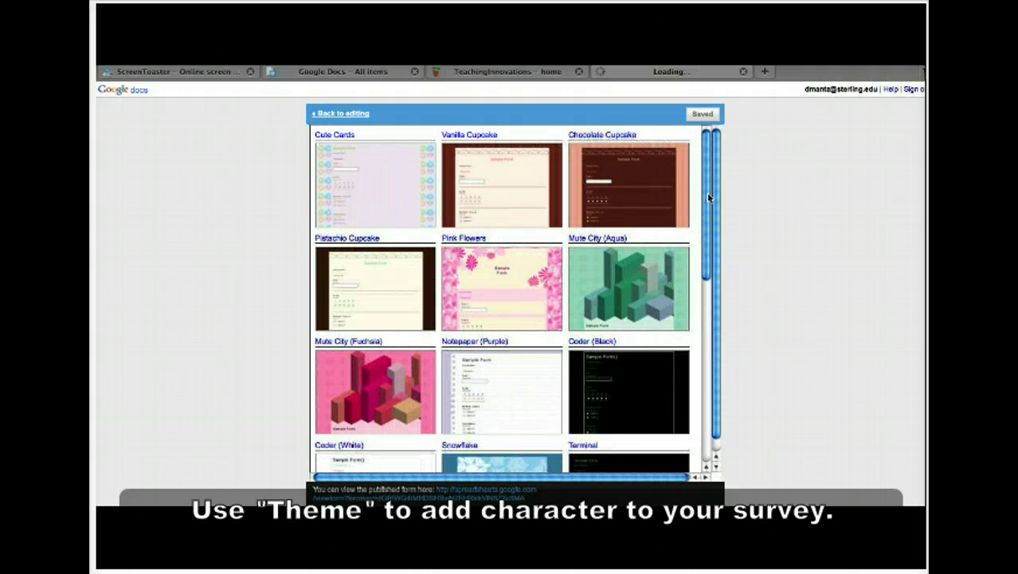
scroll(709, 198, down, 1)
scroll(708, 197, up, 1)
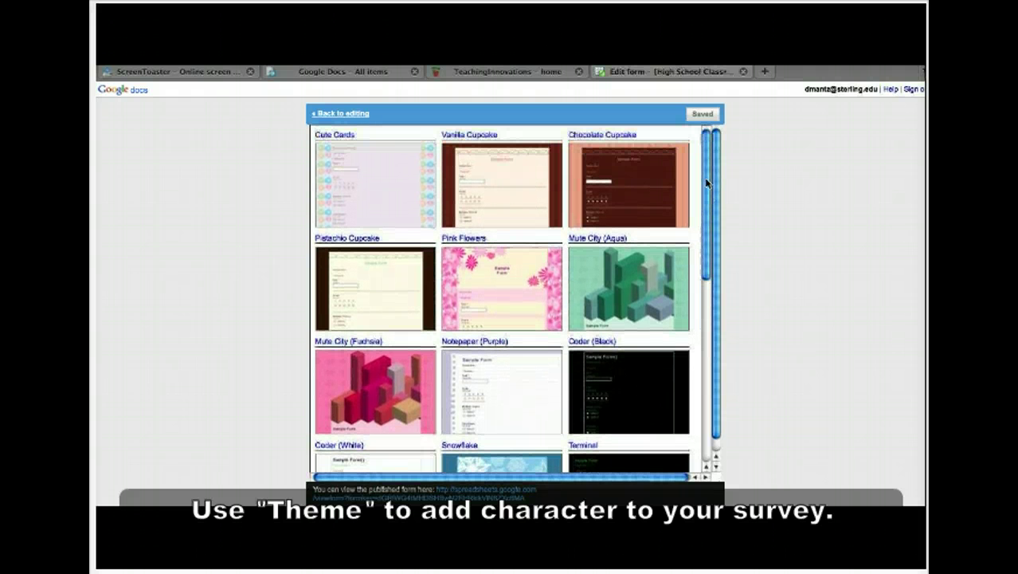
drag(706, 215, 701, 403)
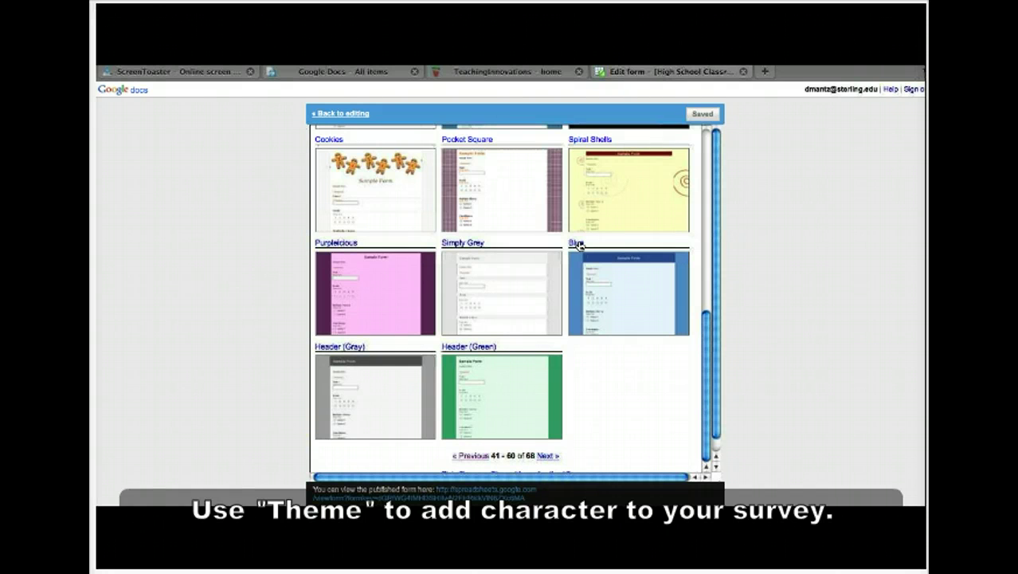
click(604, 280)
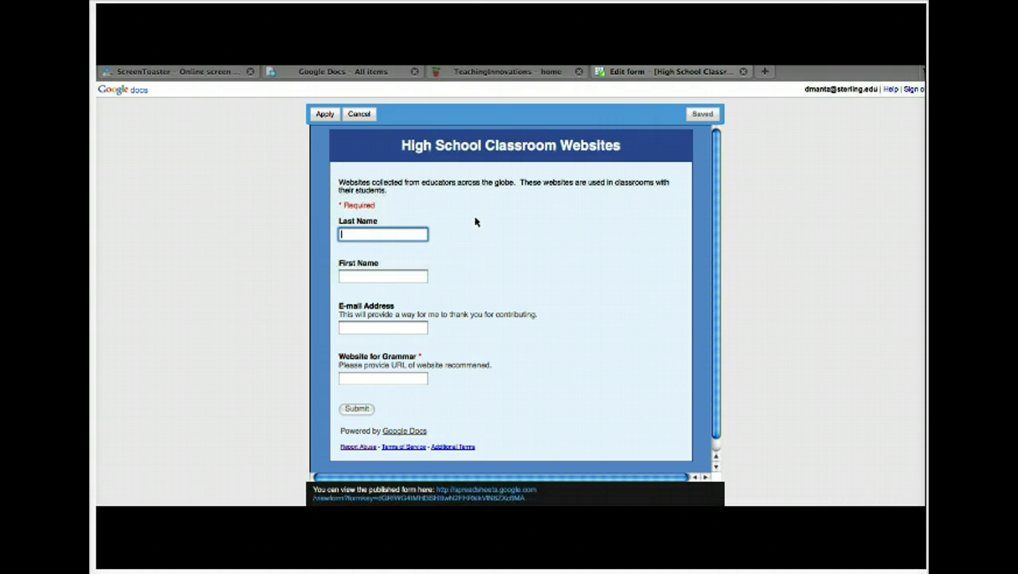
Step: Zoom the browser out and apply the Blue theme to the form
key(super+minus)
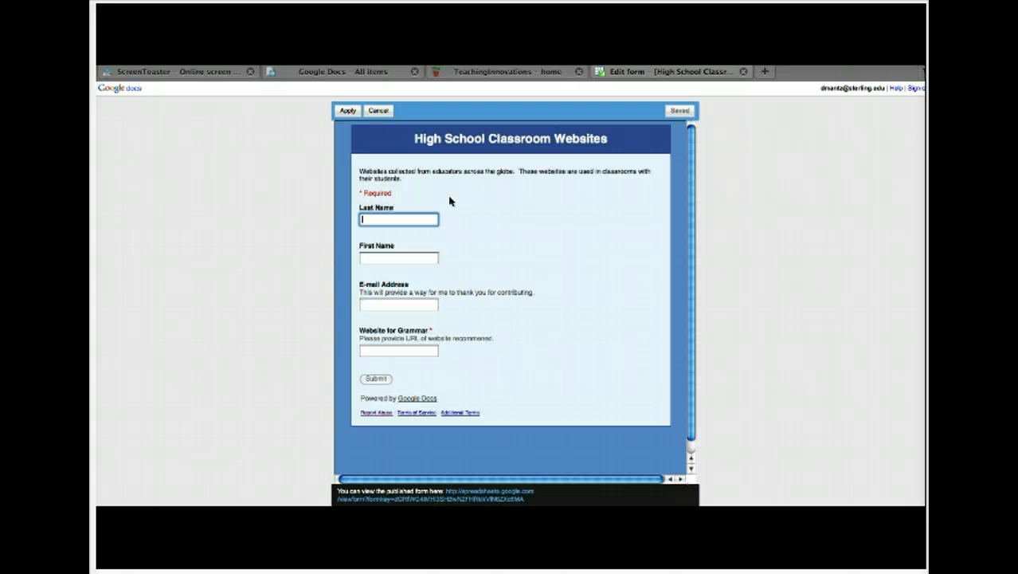
click(348, 113)
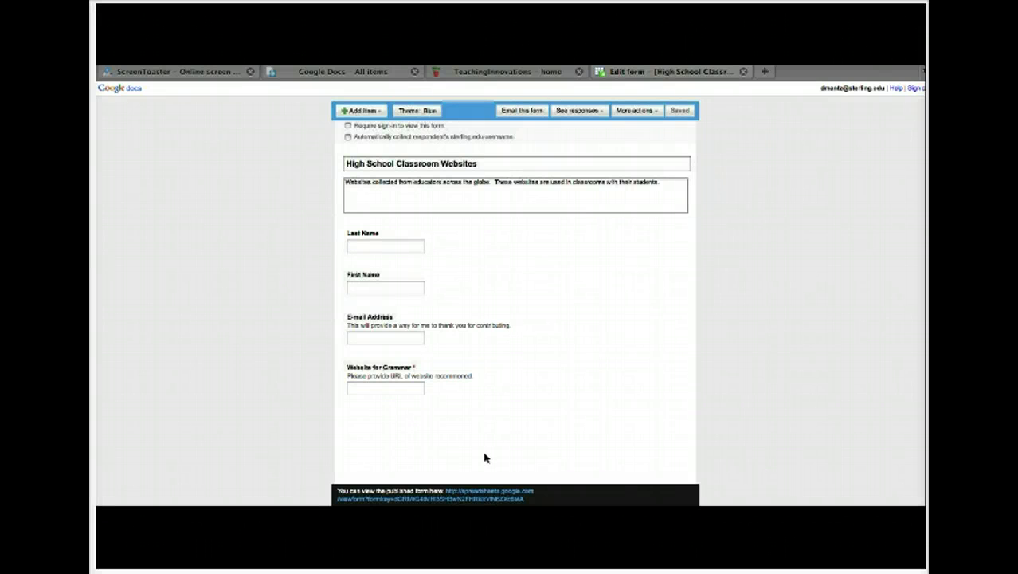
Step: Copy the published form's URL and switch to the TeachingInnovations wiki tab
key(ctrl+minus)
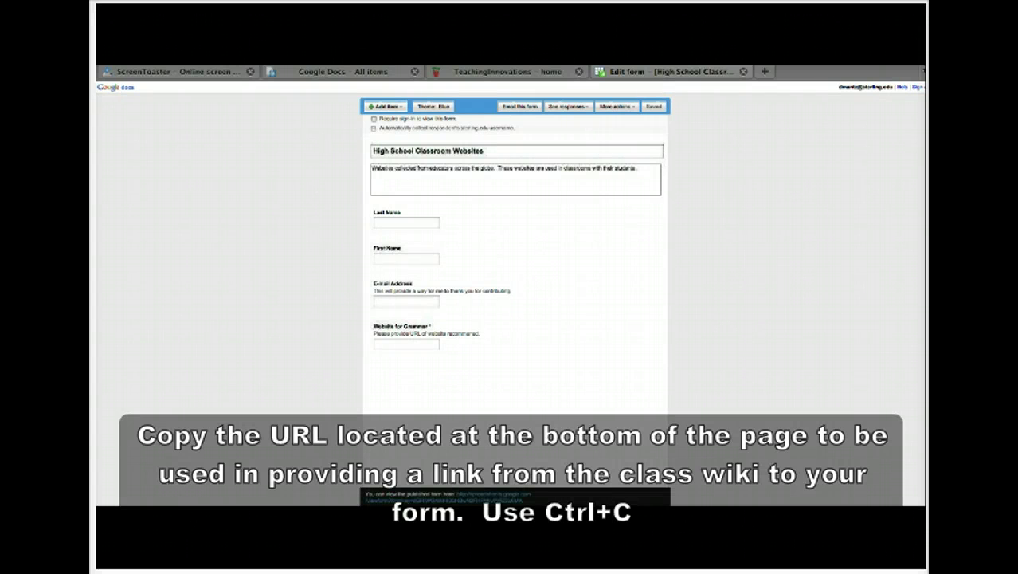
drag(455, 495, 530, 503)
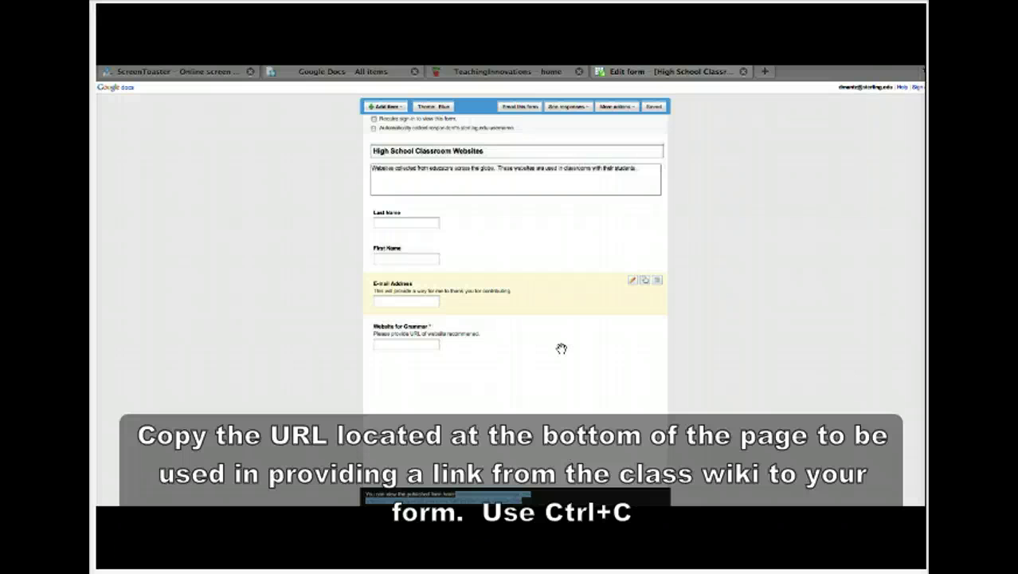
click(532, 73)
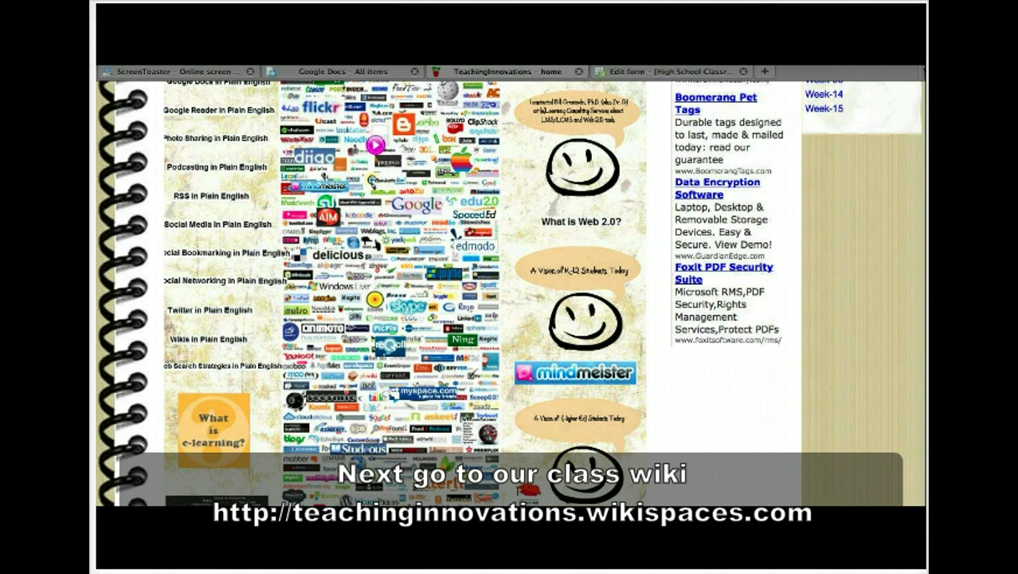
Step: Open the wiki's Website_Surveys page, then go to the Wikispaces sign-in page
scroll(510, 318, up, 5)
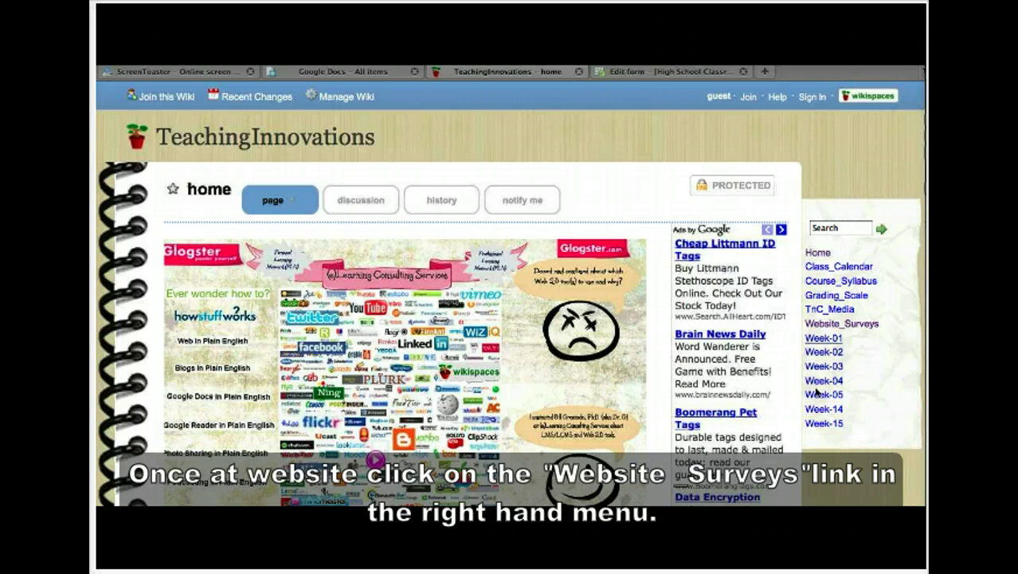
click(836, 324)
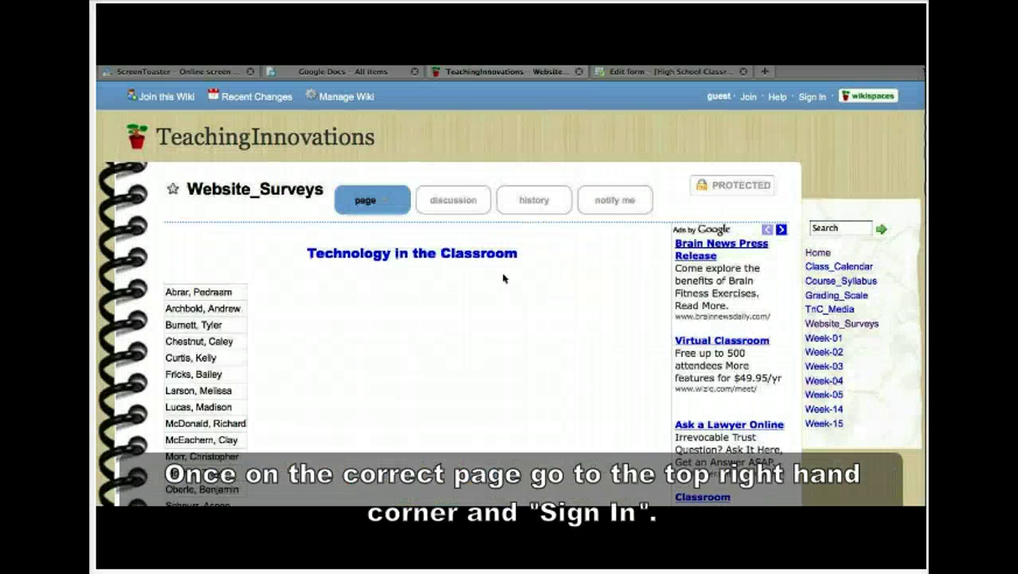
scroll(497, 279, down, 3)
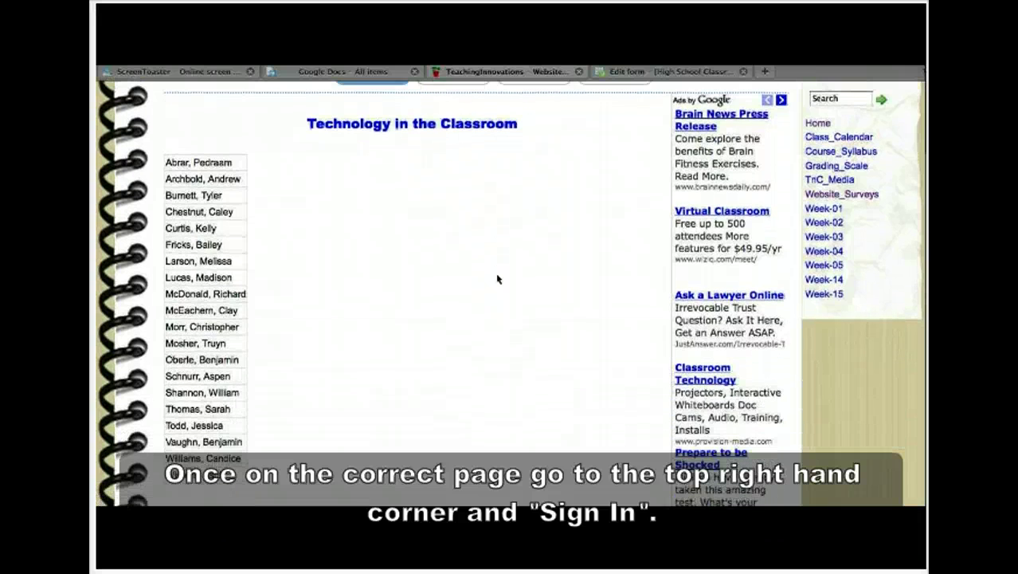
scroll(497, 278, down, 2)
scroll(497, 279, up, 2)
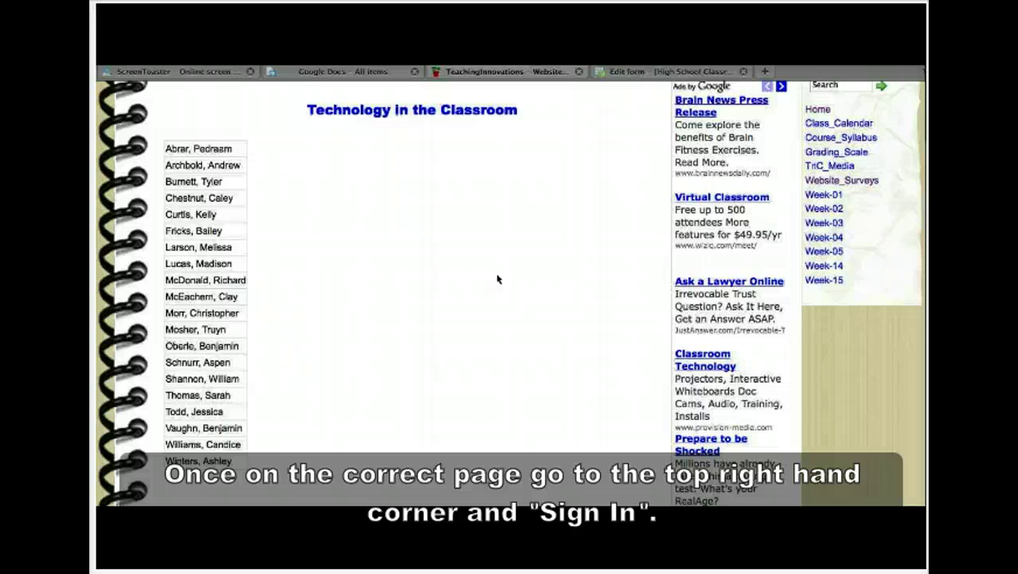
scroll(497, 279, up, 3)
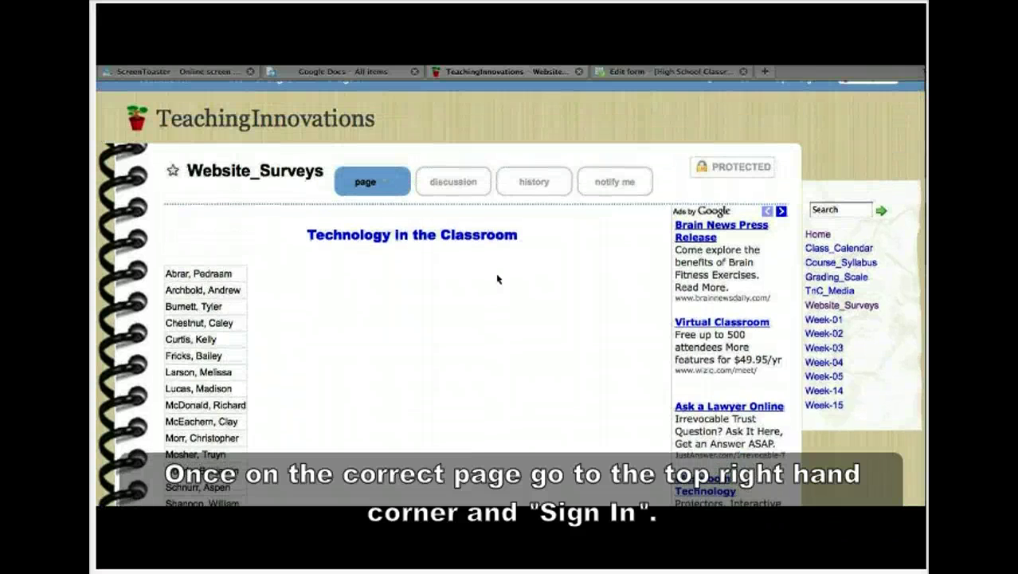
scroll(497, 279, up, 1)
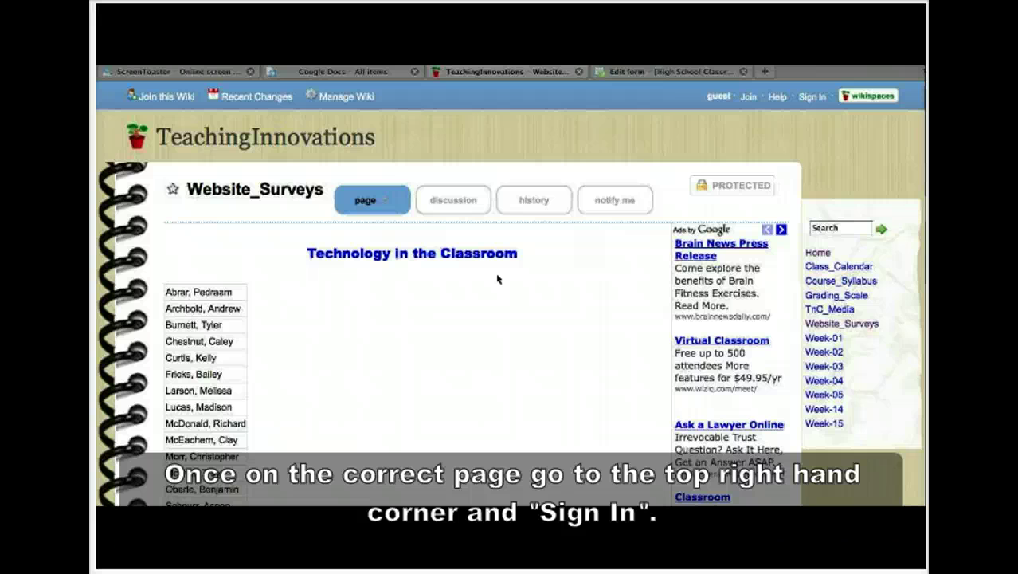
click(813, 97)
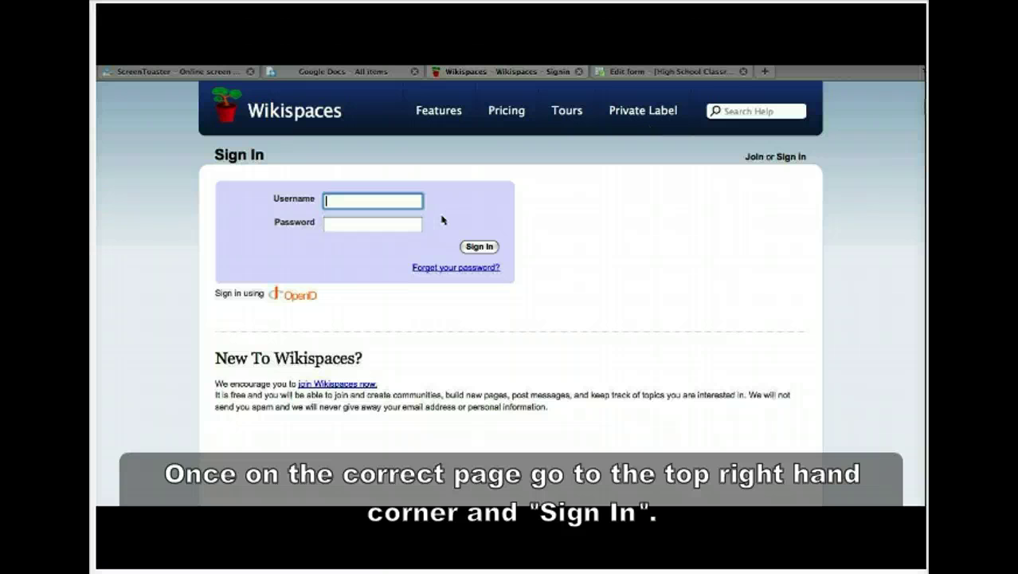
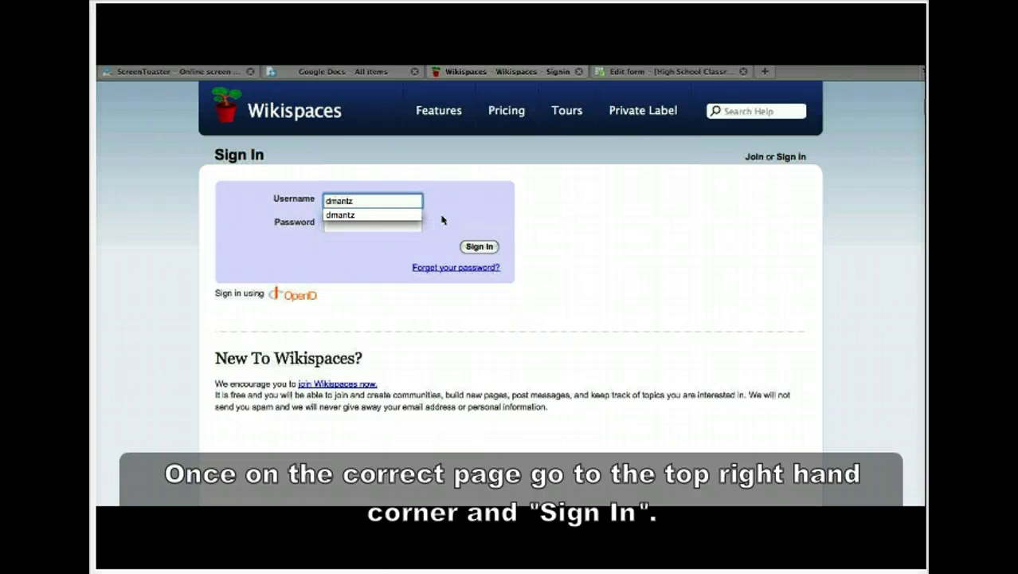
Step: Enter the account username on the Wikispaces sign-in page and move to the Password field
key(Tab)
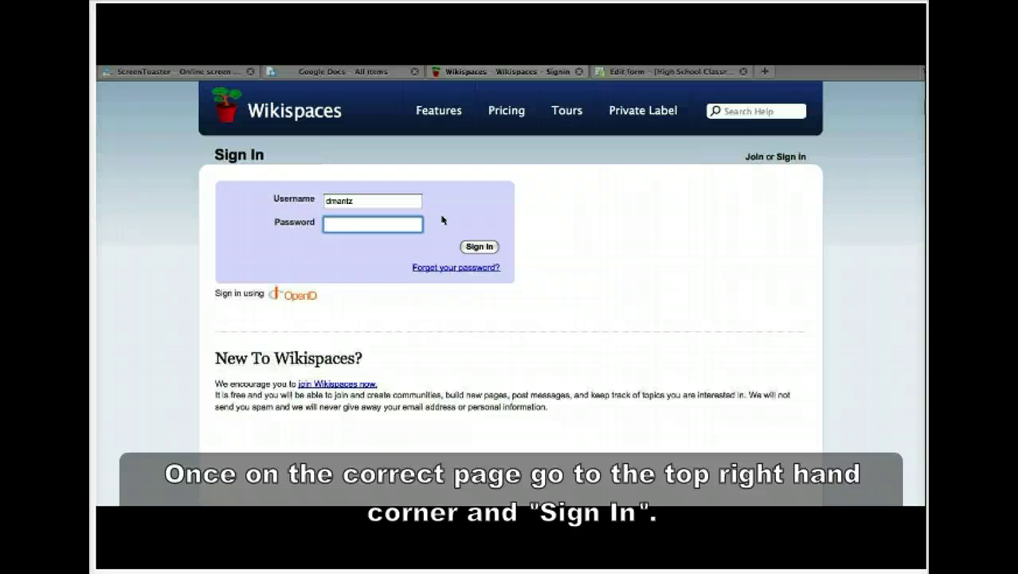
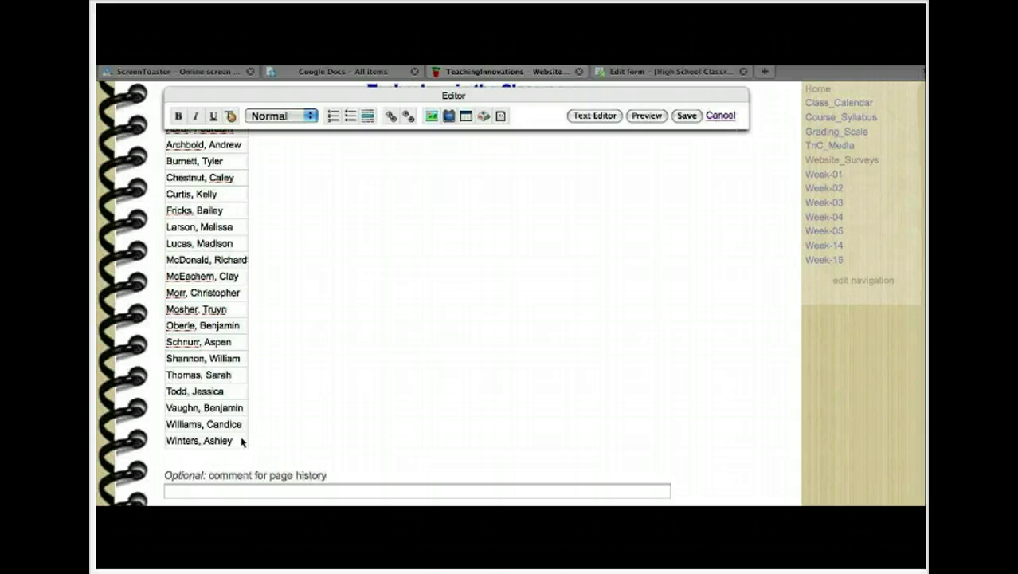
Step: Place the title 'Elementary Classroom Websites' beside the last student name, then select just that title
click(241, 442)
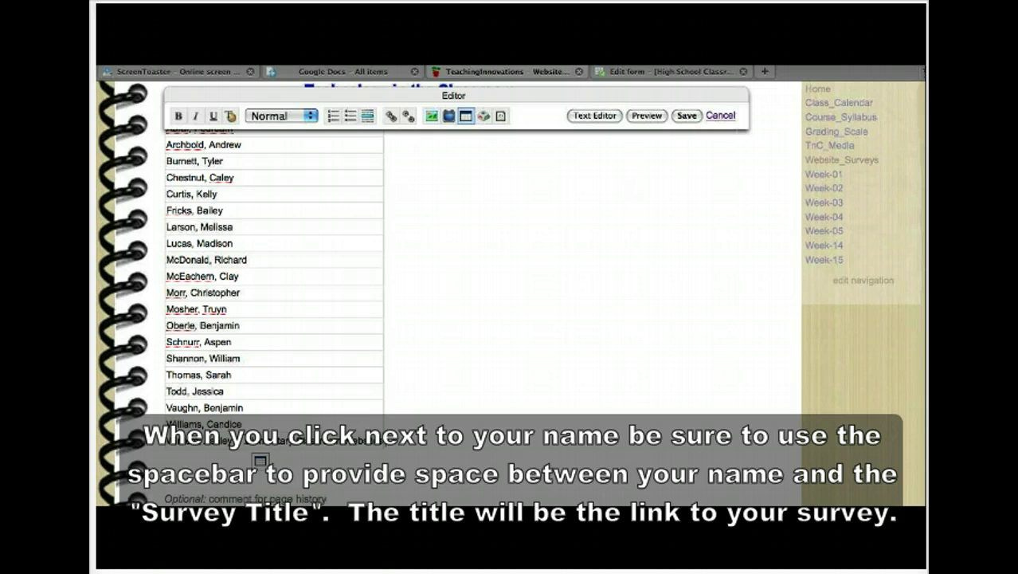
drag(244, 441, 391, 445)
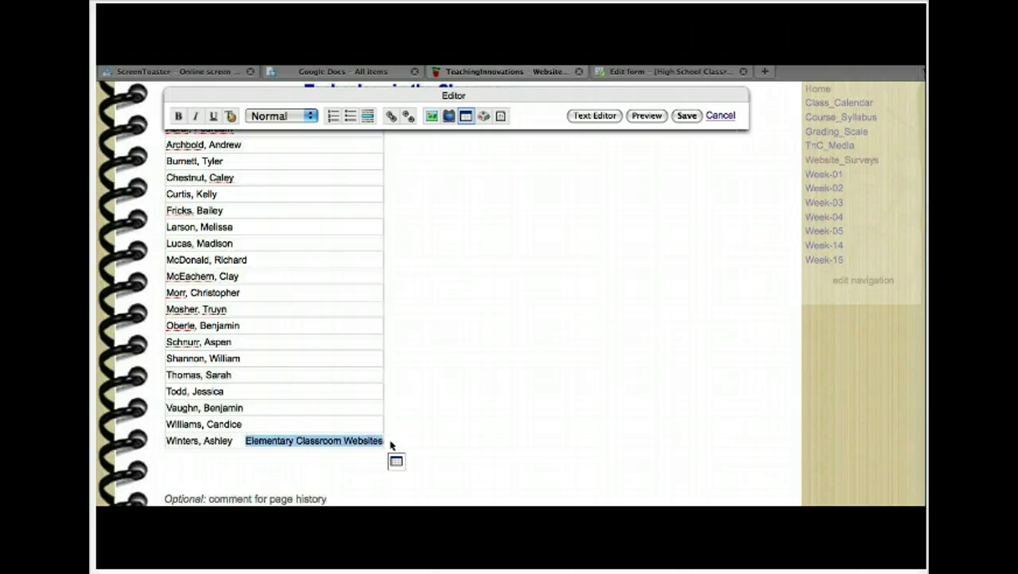
click(245, 441)
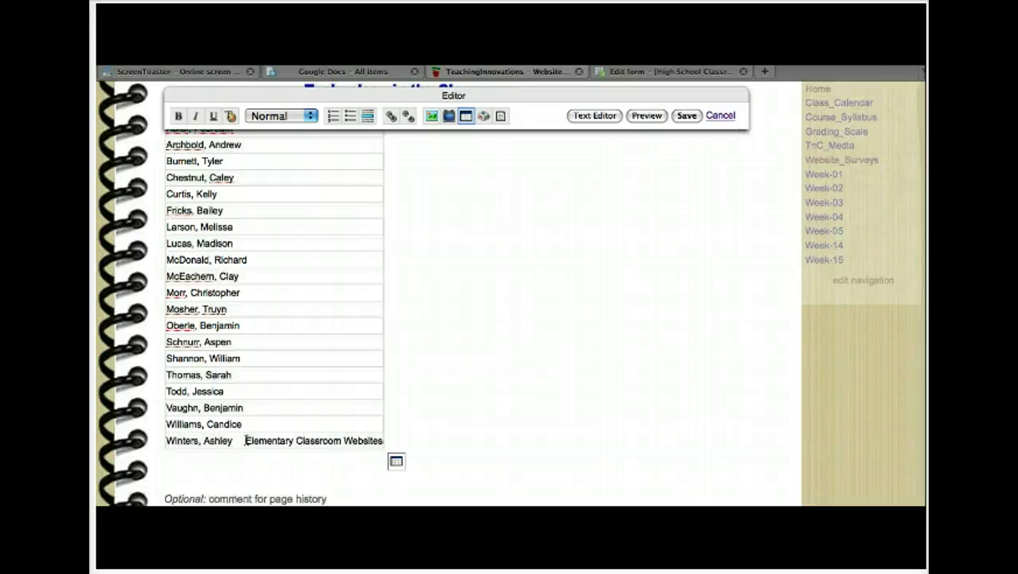
drag(246, 439, 372, 440)
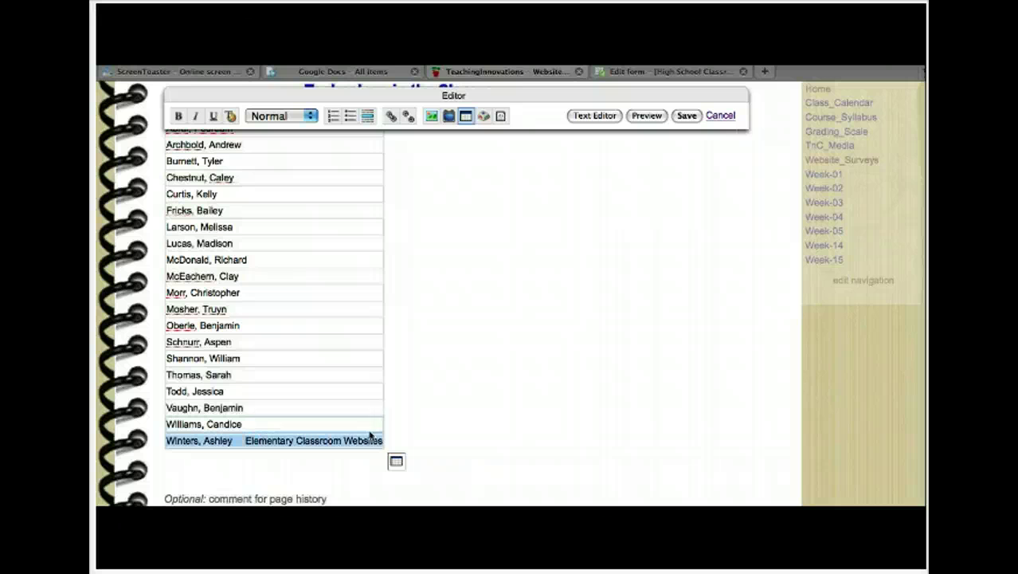
click(243, 442)
drag(242, 443, 383, 445)
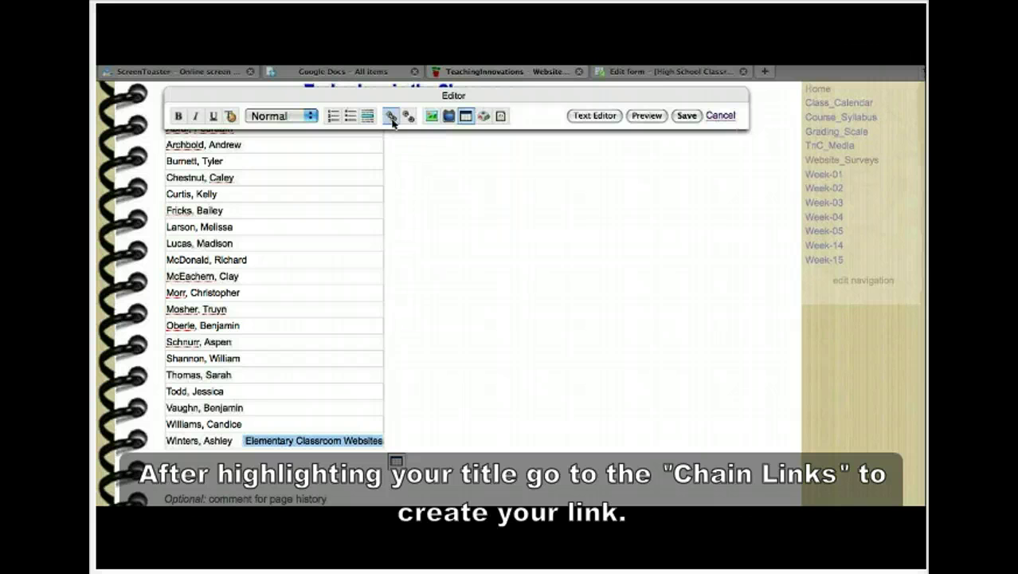
Step: Start an external link on the selected title with the form's web address pasted, then view the Google Docs form
click(391, 118)
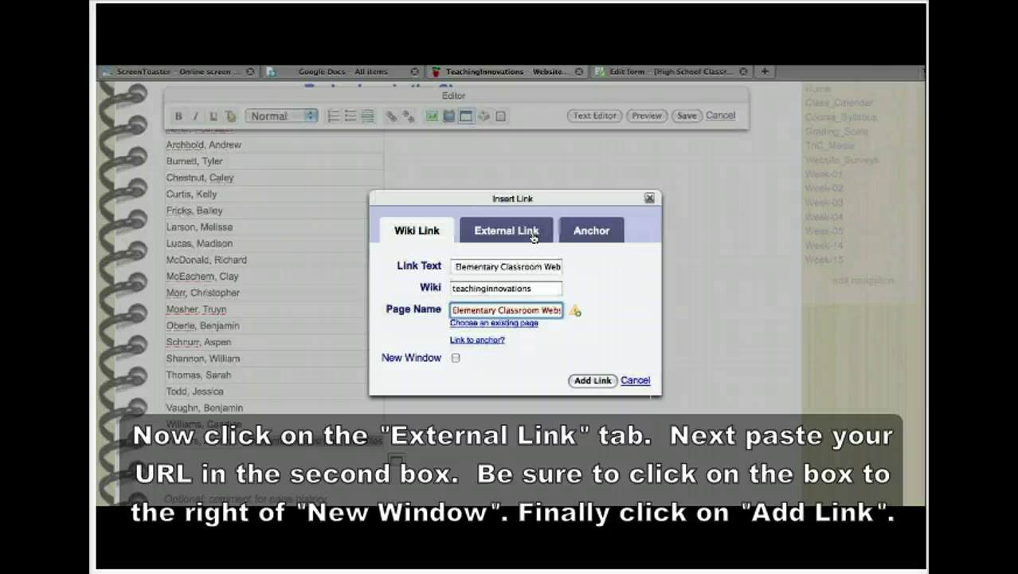
click(533, 237)
click(486, 288)
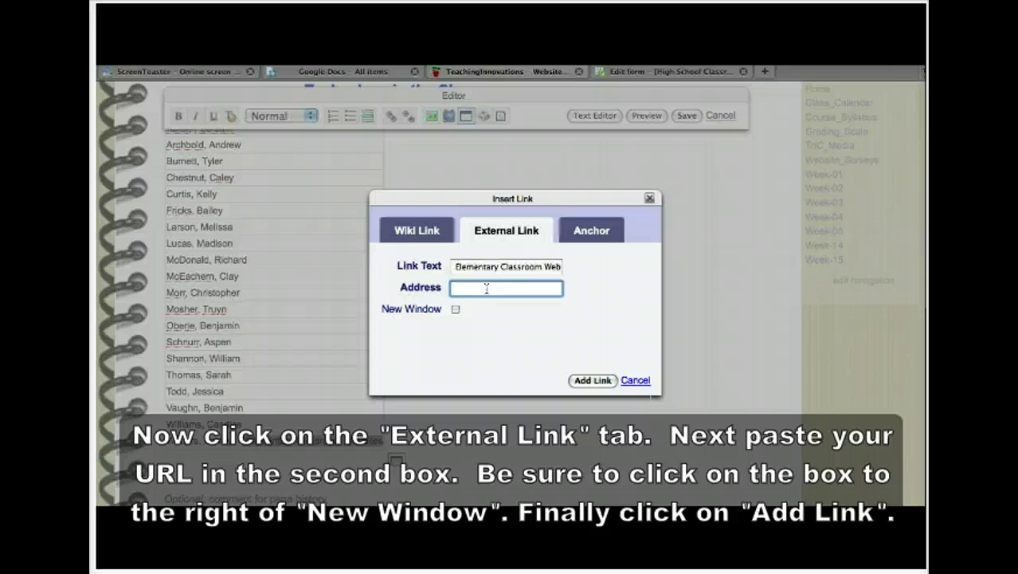
key(super+v)
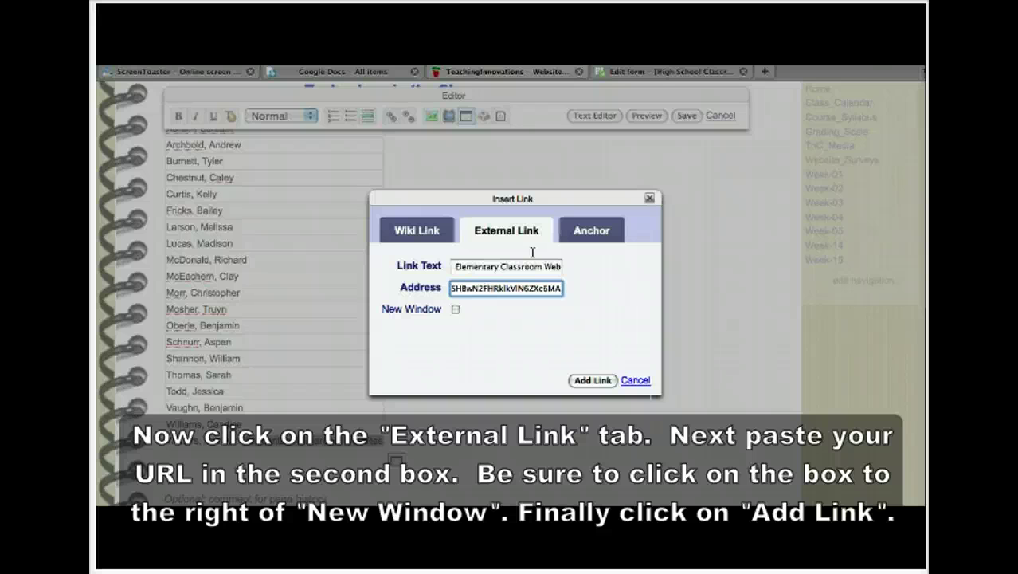
click(705, 72)
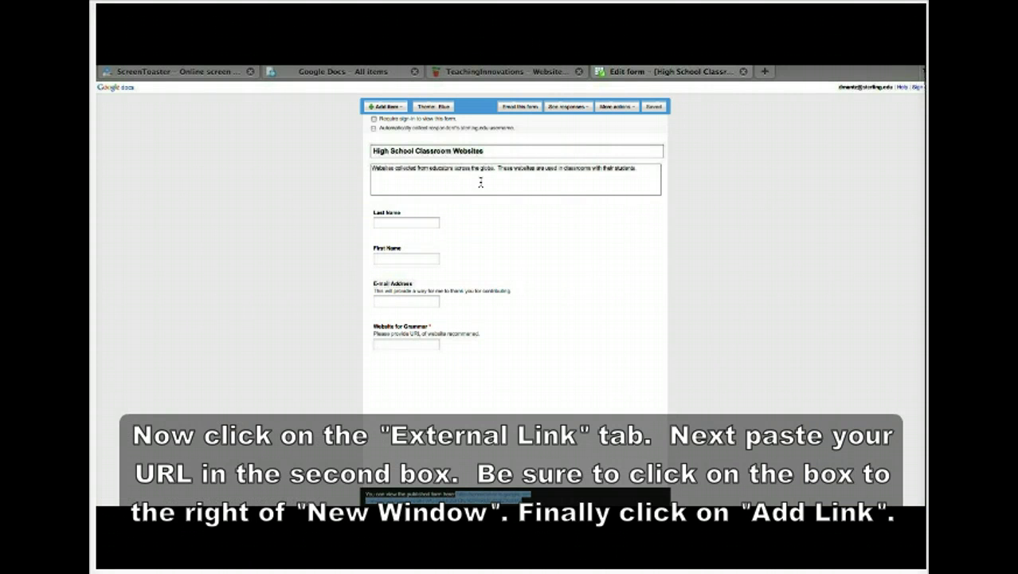
Step: Return from the Google Docs form to the wiki's Insert Link dialog
click(464, 74)
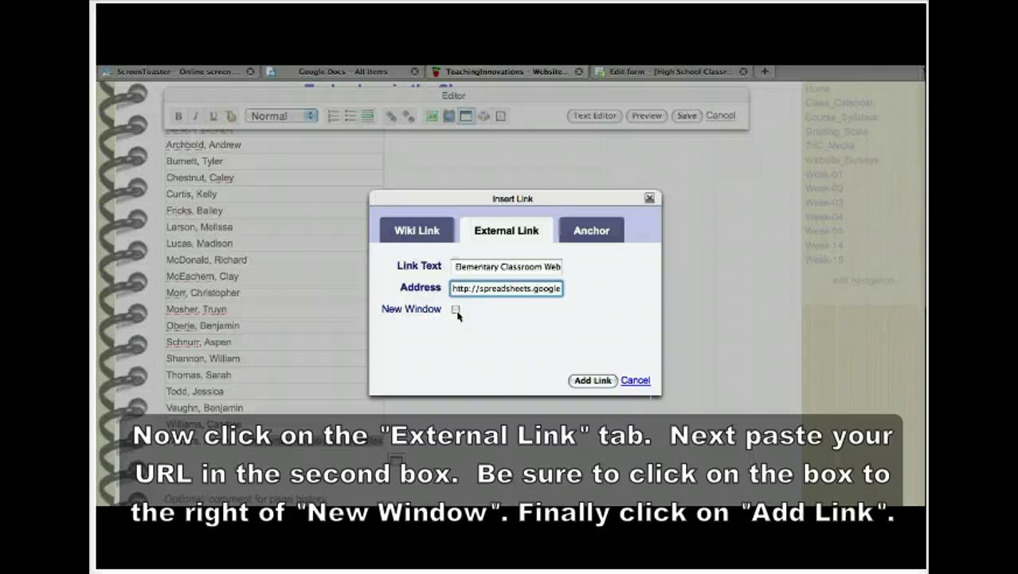
Step: Add the external link to the survey title, set to open in a new window, and close the dialog
click(456, 310)
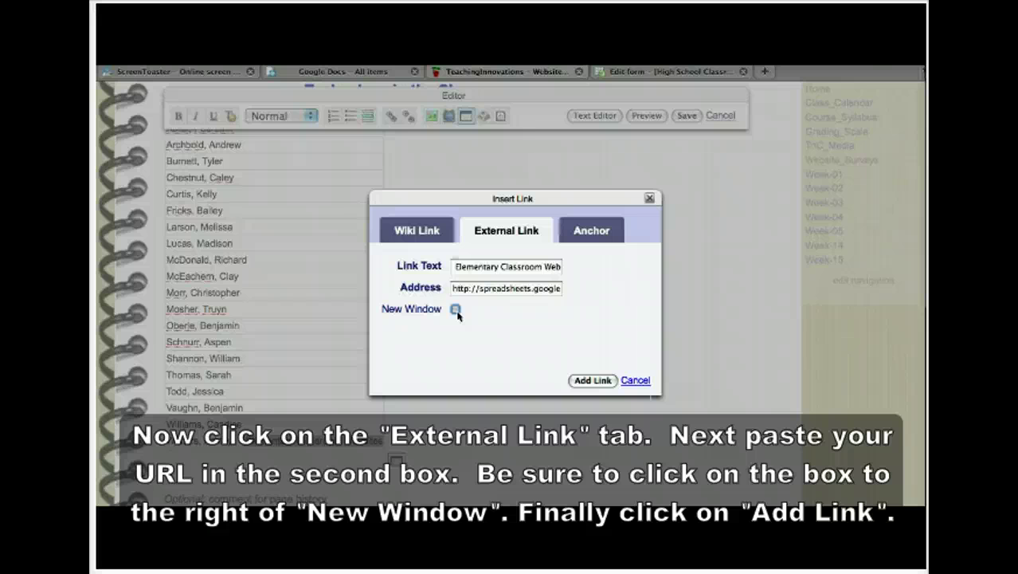
click(456, 312)
click(588, 381)
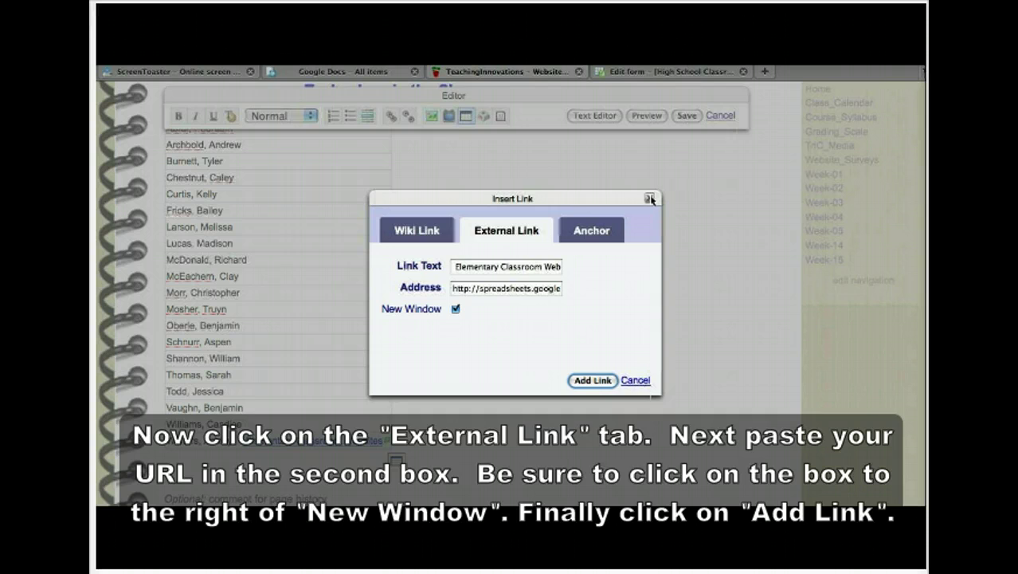
click(651, 199)
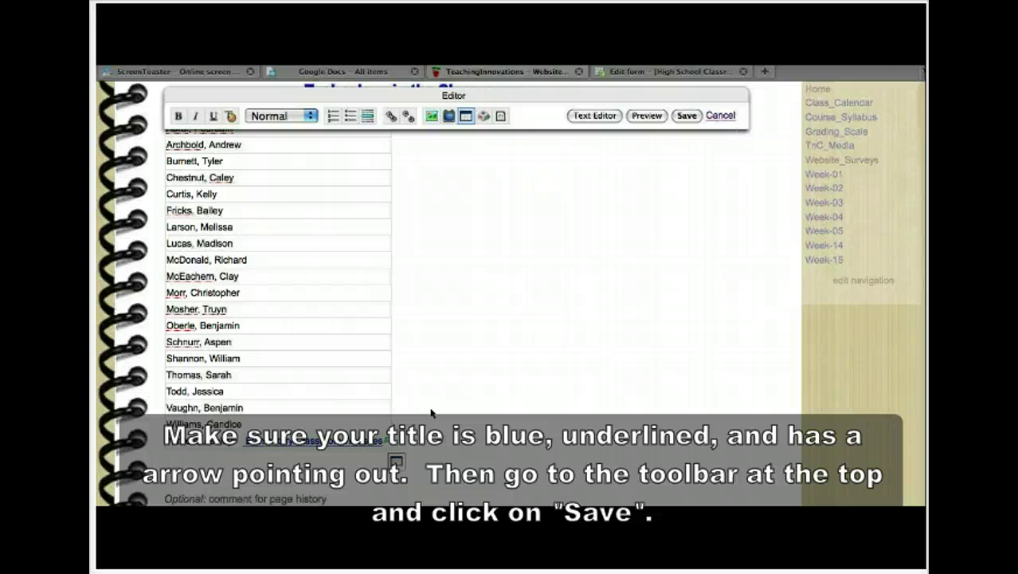
Step: Save the page, then follow the Elementary Classroom Websites link to confirm the form loads
click(687, 116)
scroll(690, 118, down, 5)
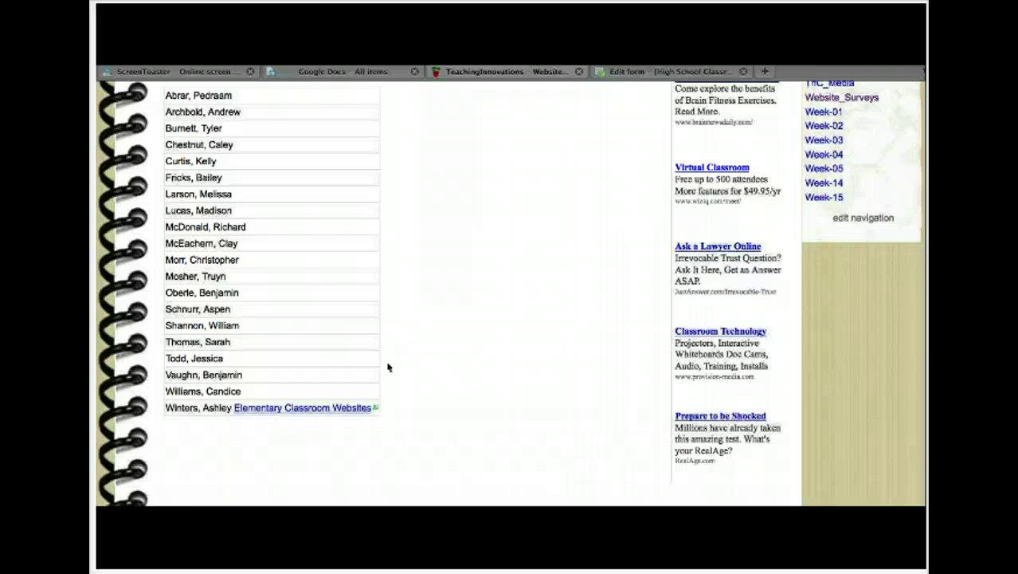
scroll(637, 193, up, 5)
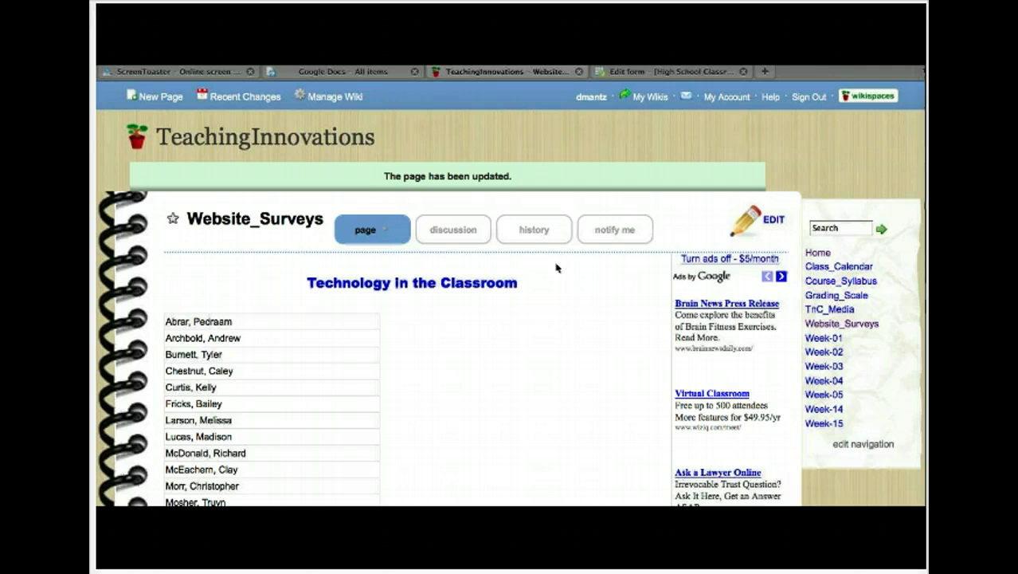
scroll(556, 267, down, 5)
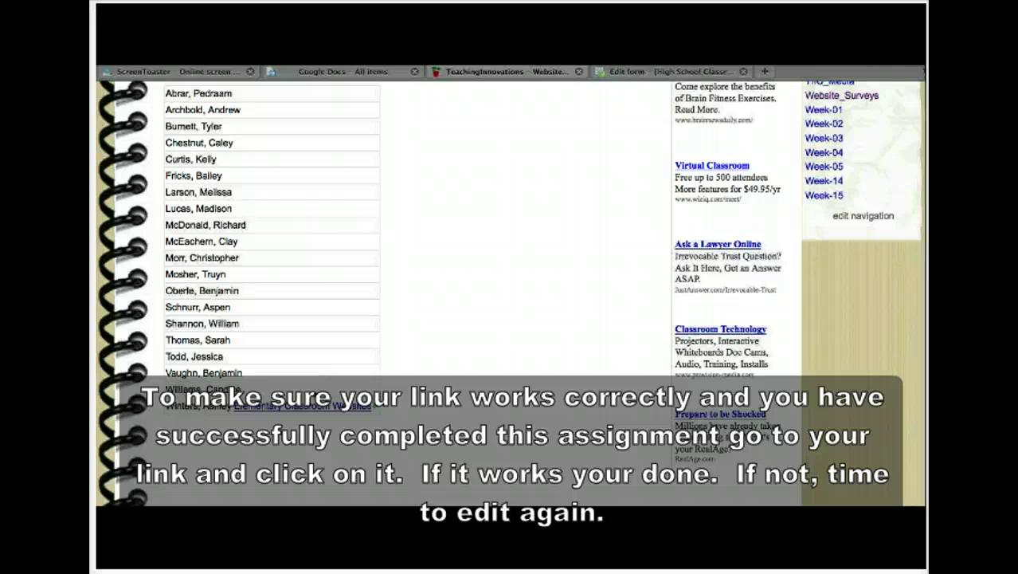
click(316, 408)
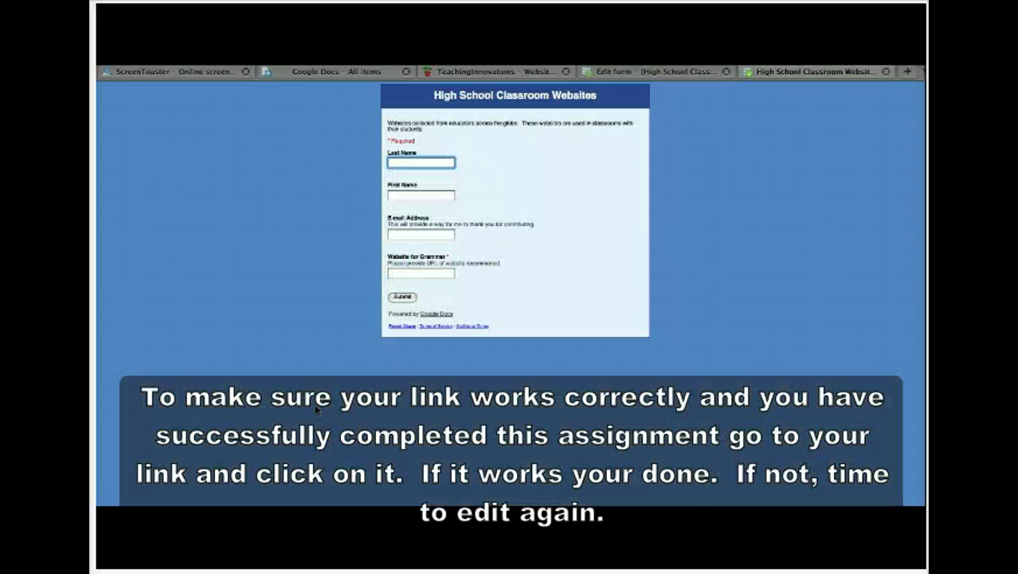